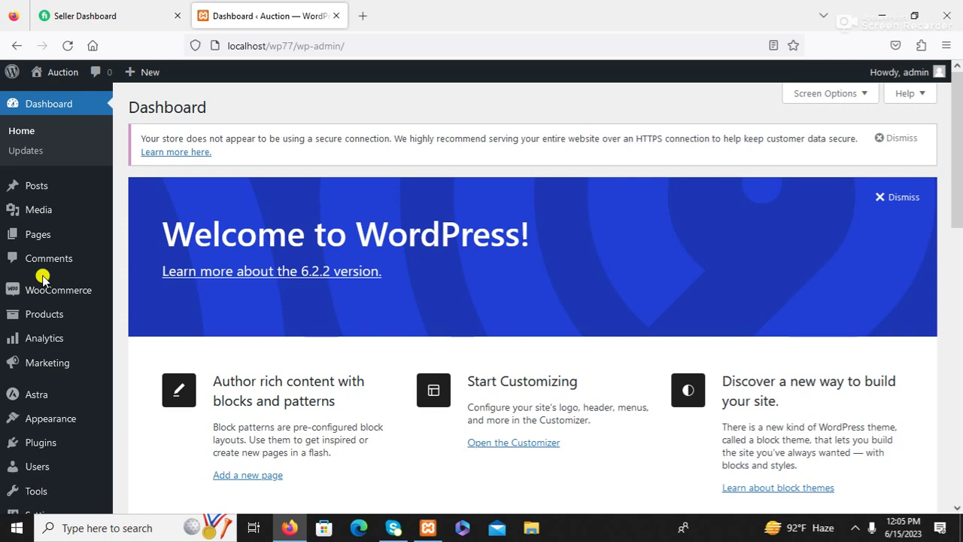
Open the Installed Plugins page from the Plugins entry in the admin sidebar
mouse_move(64, 285)
left_click(49, 447)
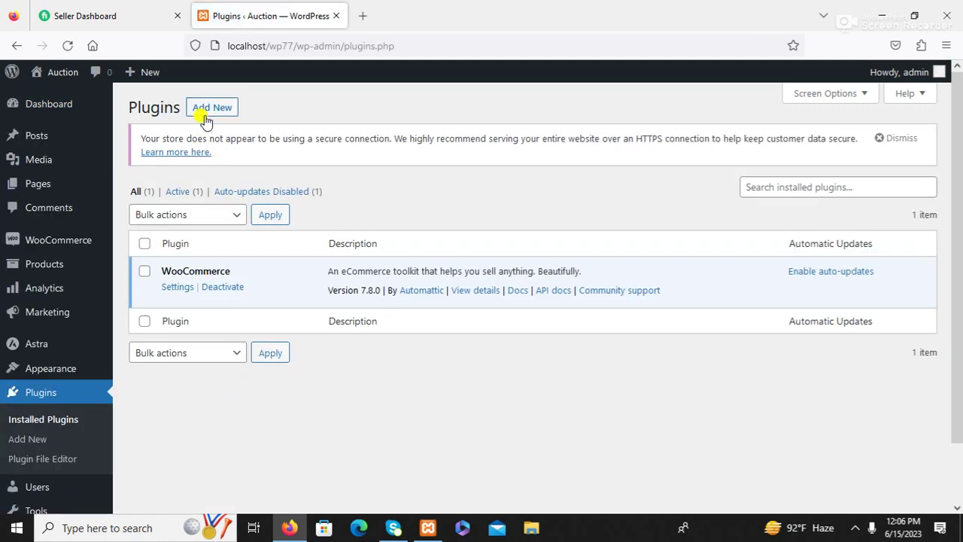
Search 'ultimate auction', then install and activate Ultimate Auction for WooCommerce
left_click(212, 108)
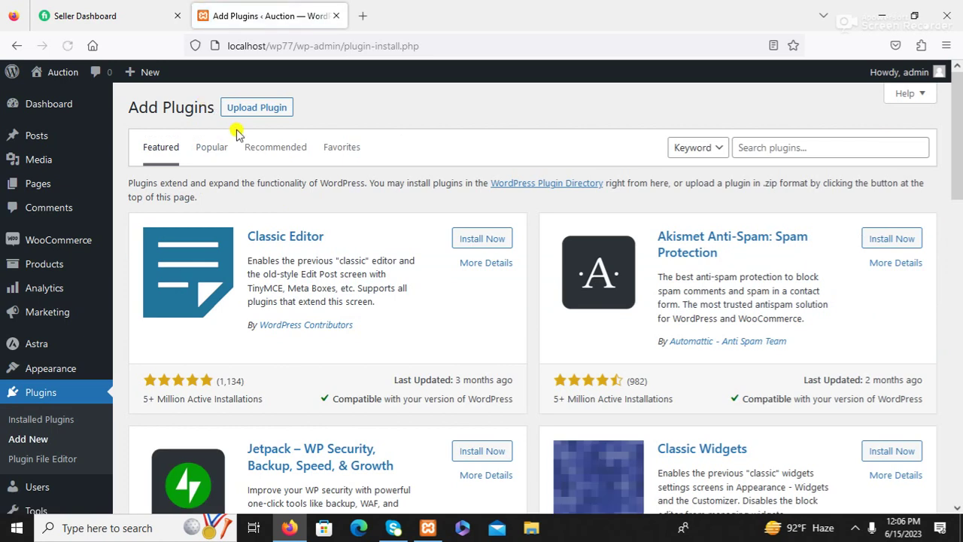
left_click(747, 147)
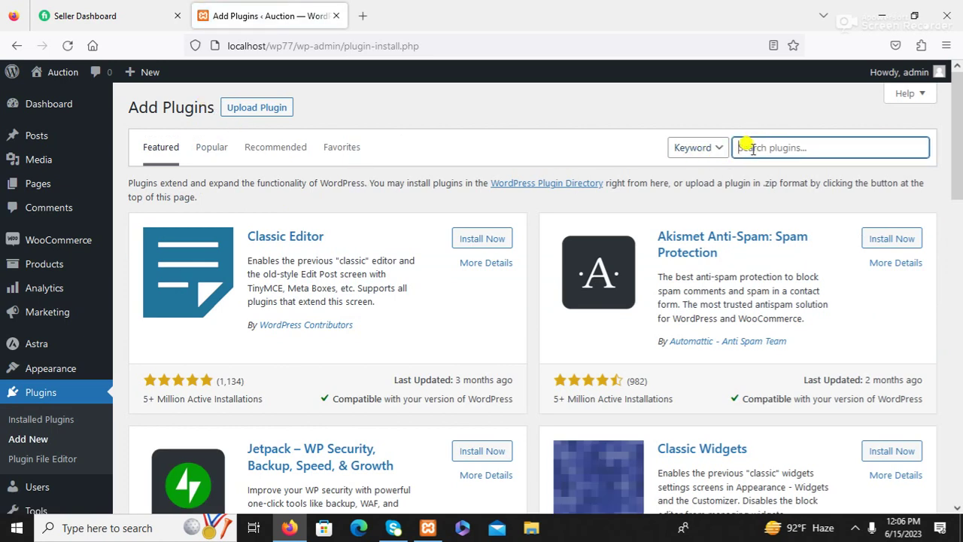
left_click(745, 148)
type("u")
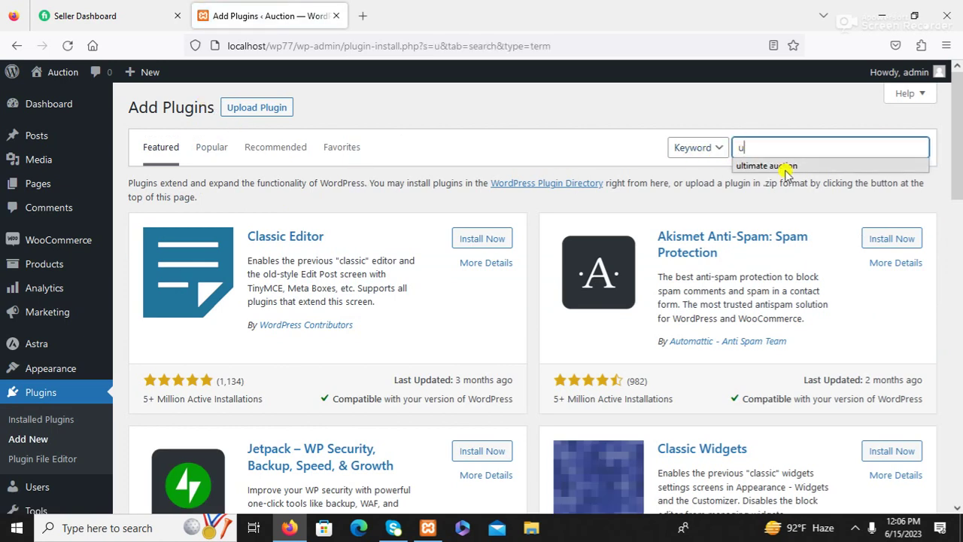
left_click(775, 166)
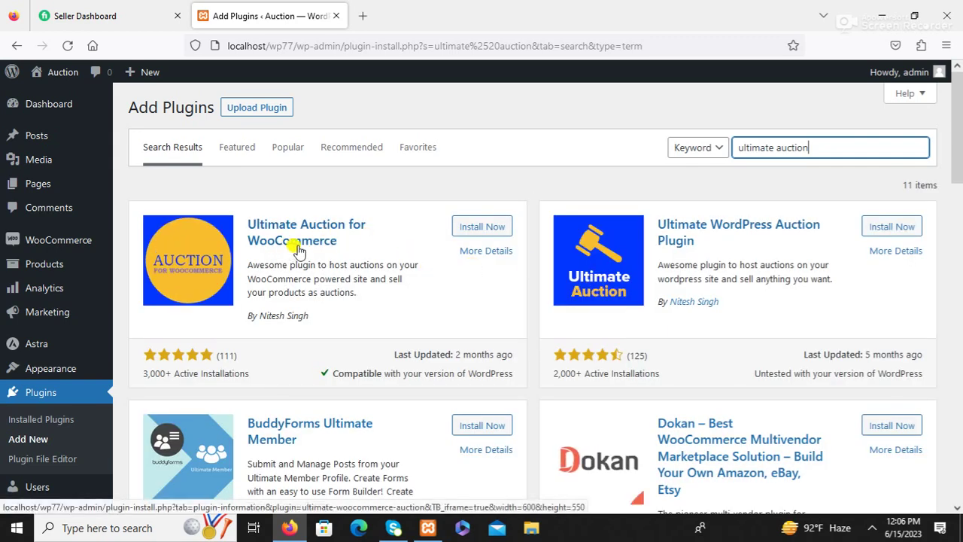
left_click(482, 227)
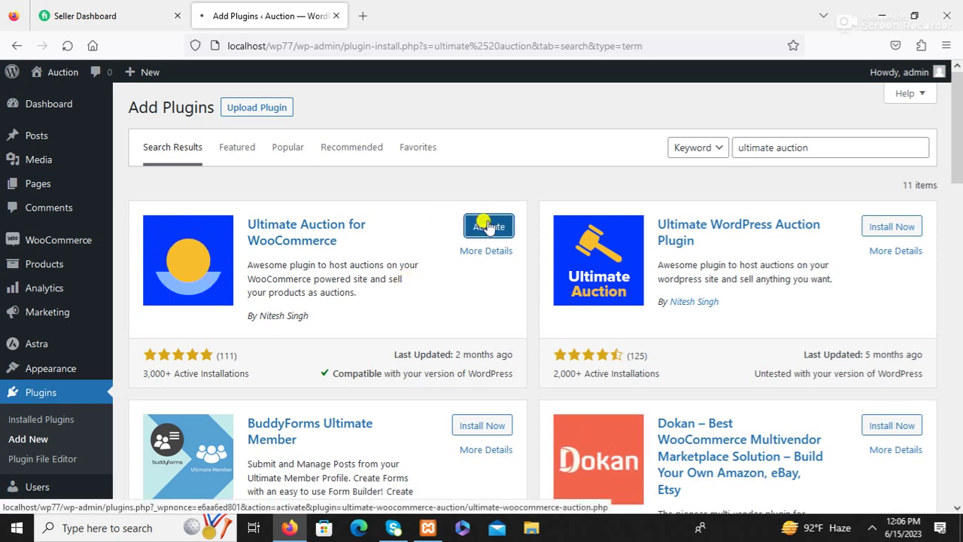
left_click(488, 227)
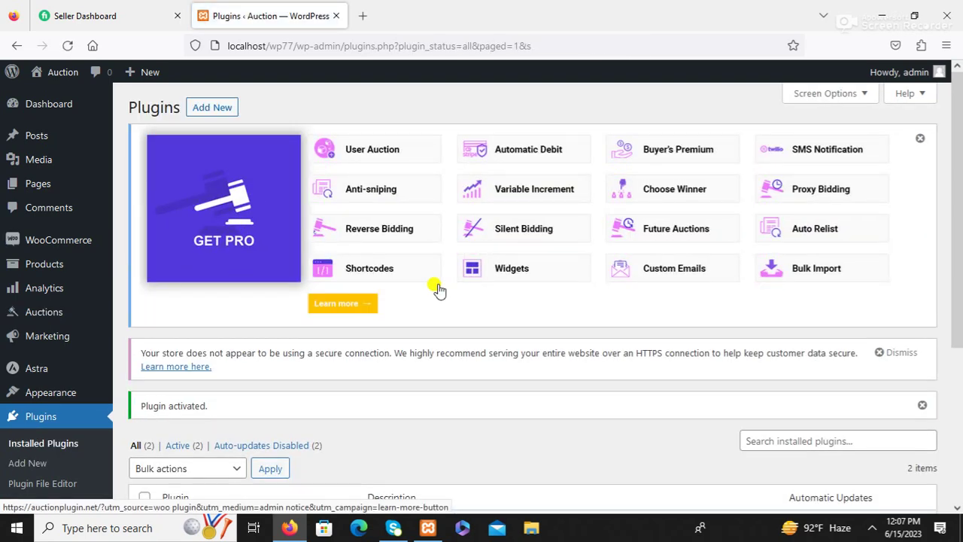
Open a blank new product form via Products > Add New
scroll(439, 290, "down", 5)
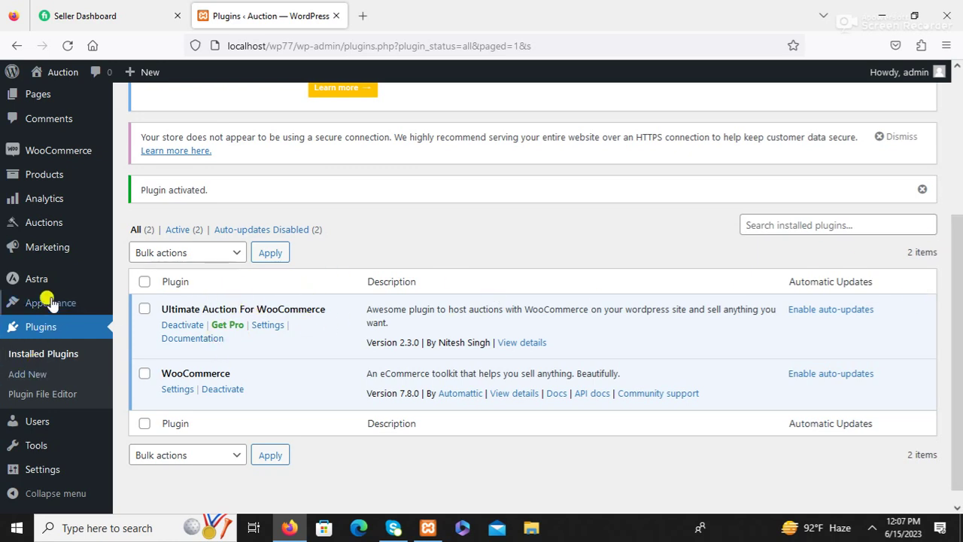
mouse_move(45, 232)
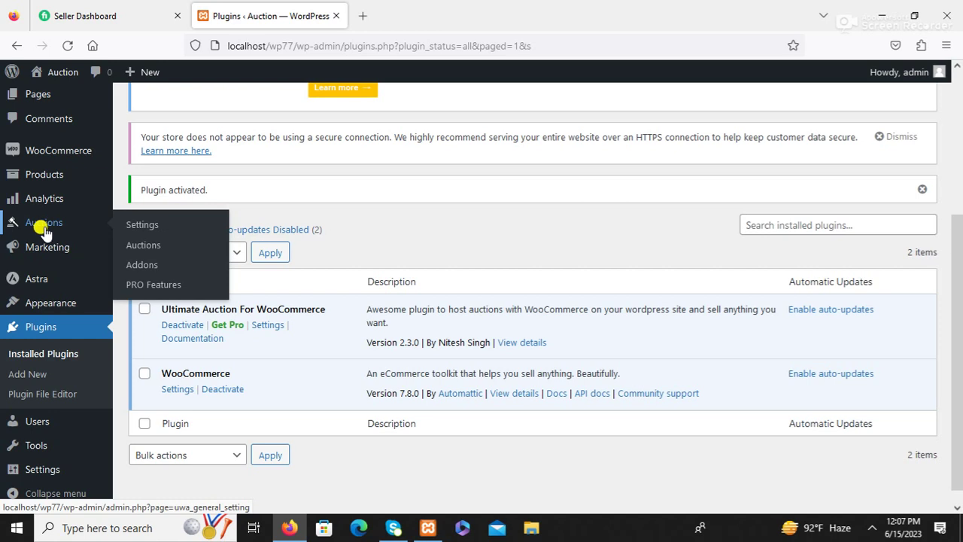
mouse_move(45, 180)
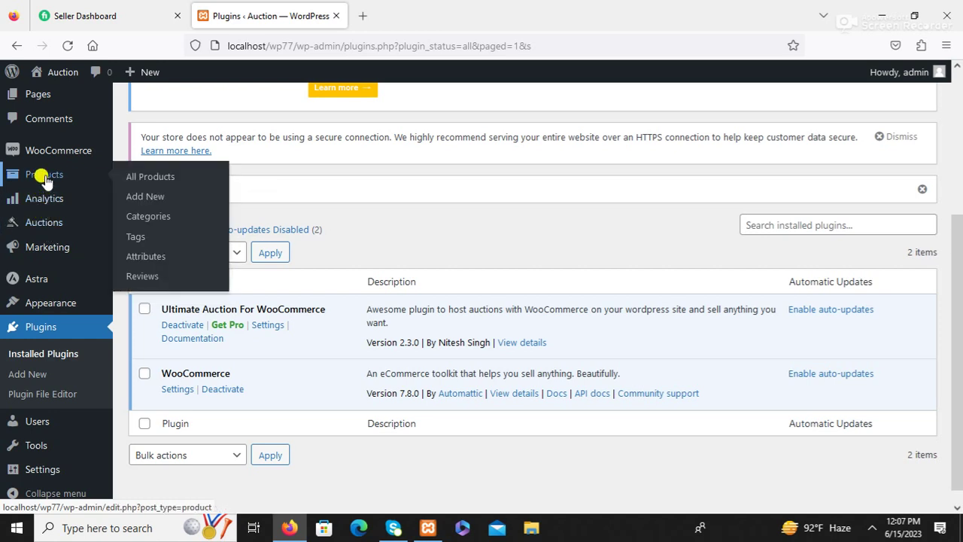
left_click(149, 196)
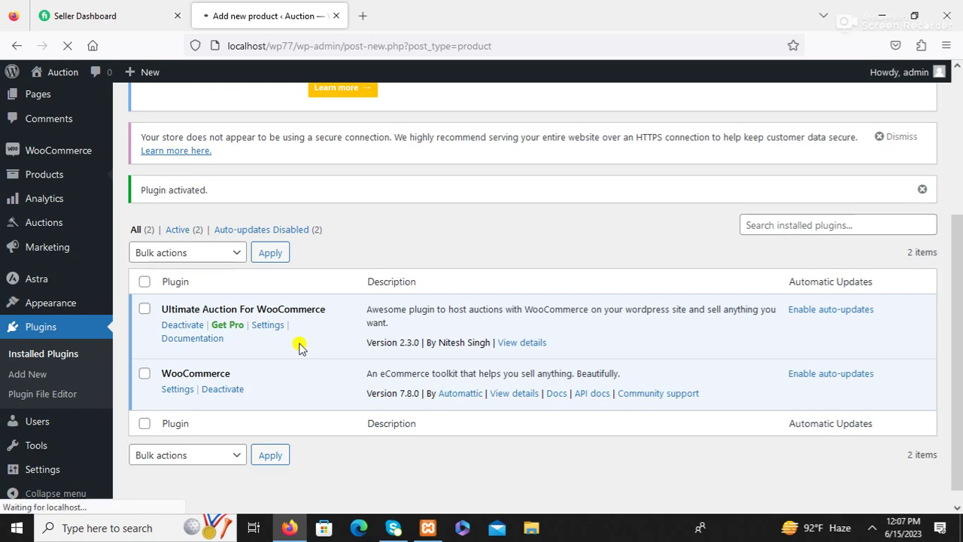
Name the new product 'Sports T-Shirt'
scroll(311, 325, "up", 3)
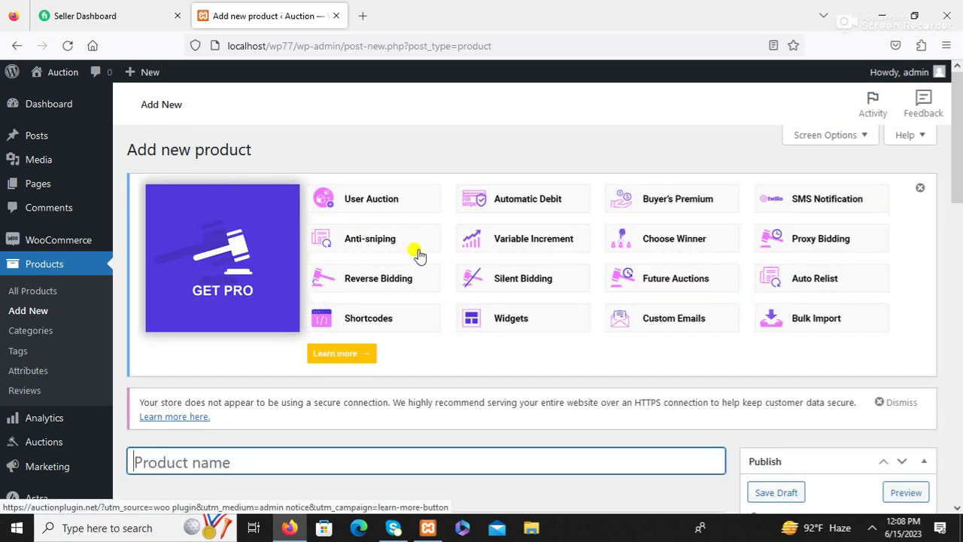
scroll(418, 252, "down", 3)
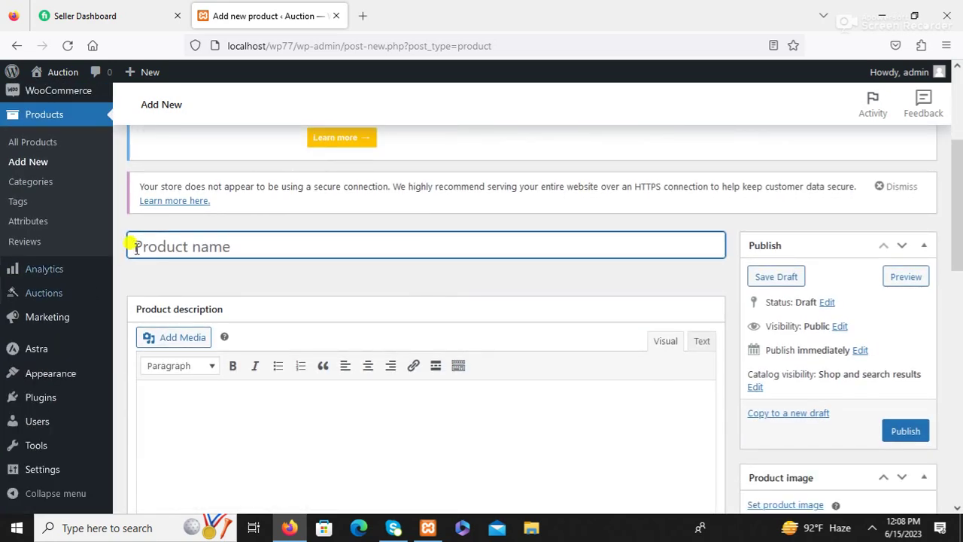
left_click(138, 244)
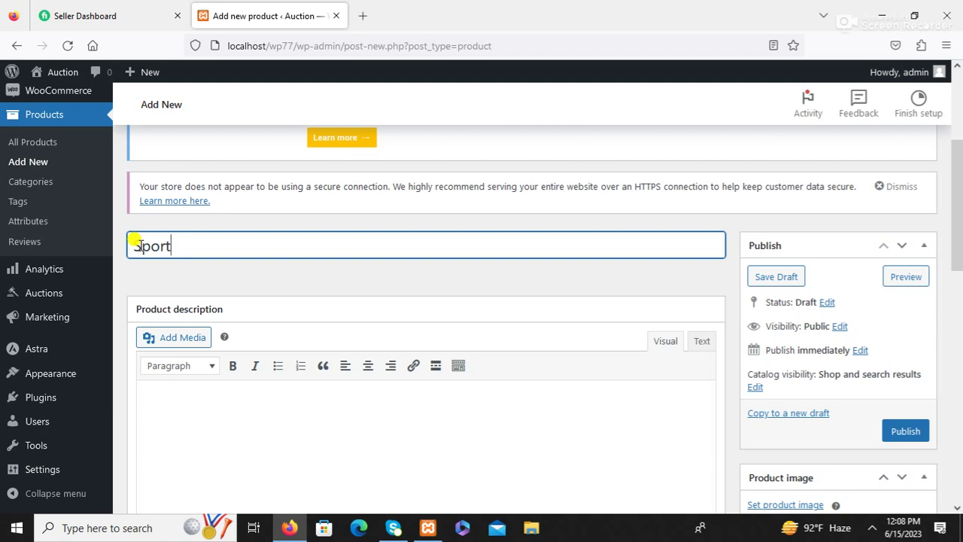
type("Sports T-Shir")
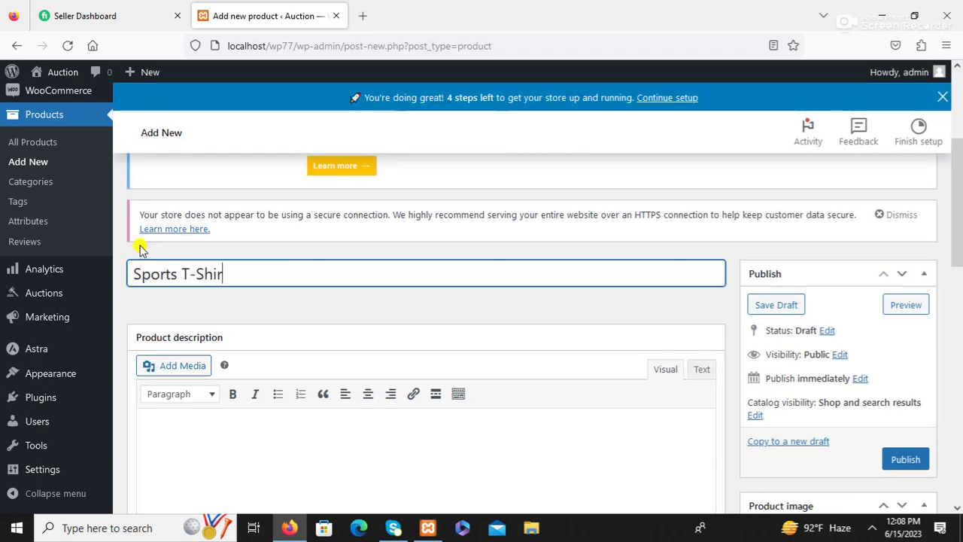
type("t")
Fill the product description with 'Some text info.' copied and pasted repeatedly
scroll(288, 312, "down", 2)
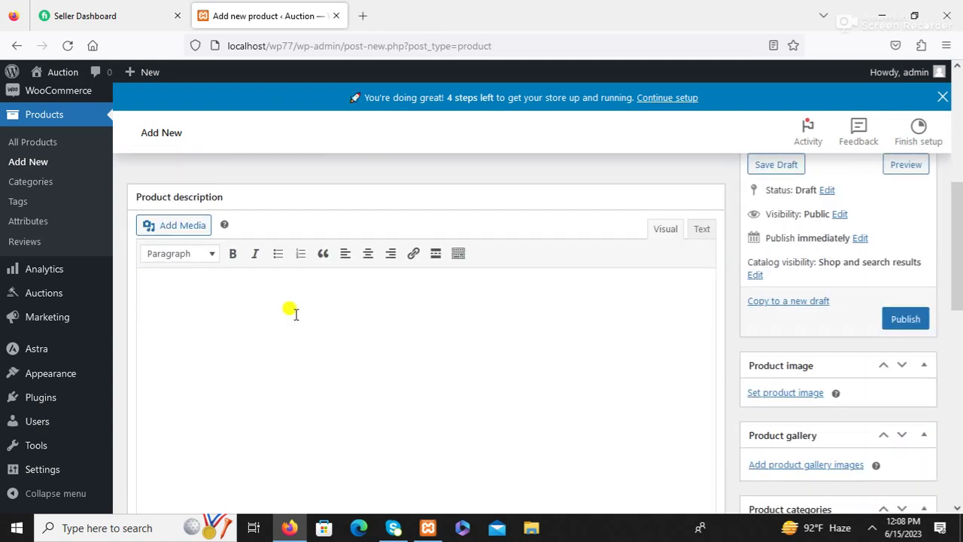
left_click(170, 291)
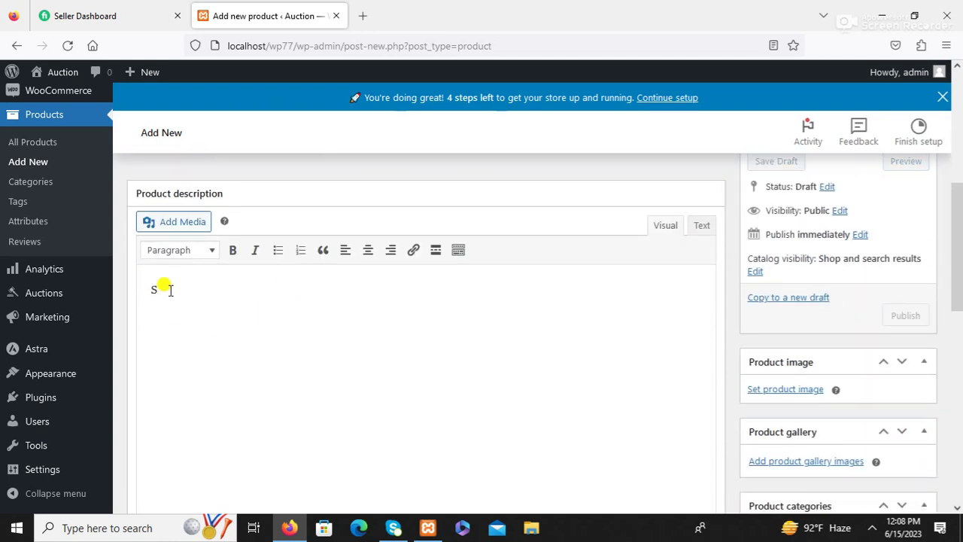
type("Some text")
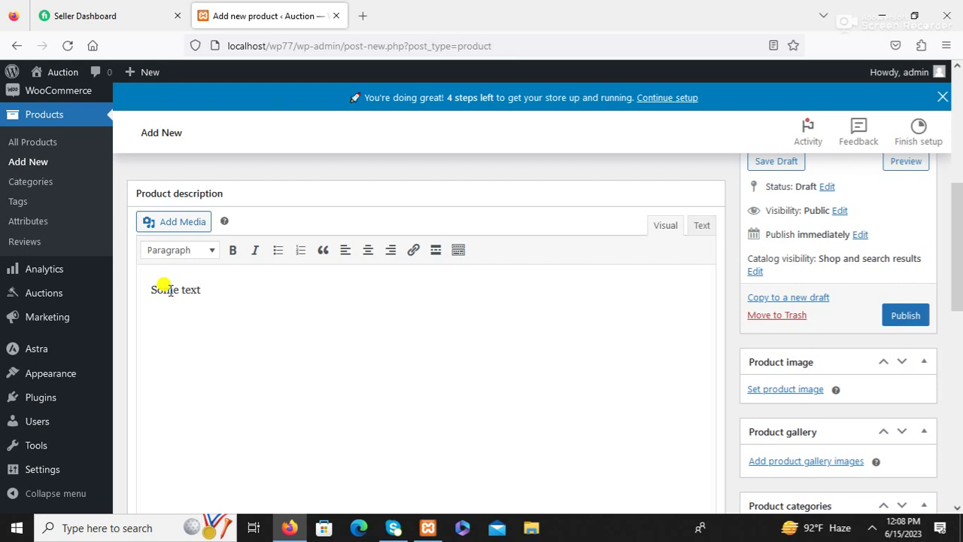
type(" info.")
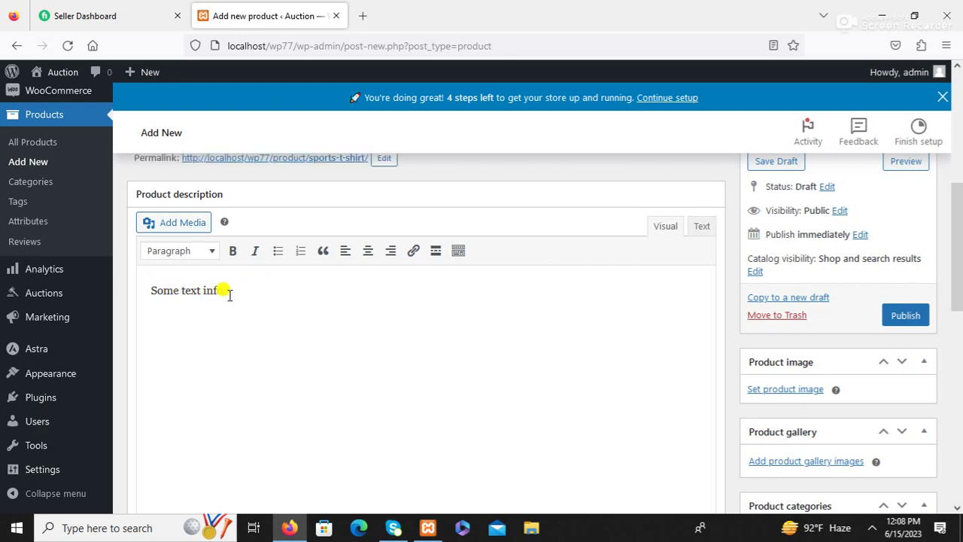
left_click_drag(227, 294, 150, 295)
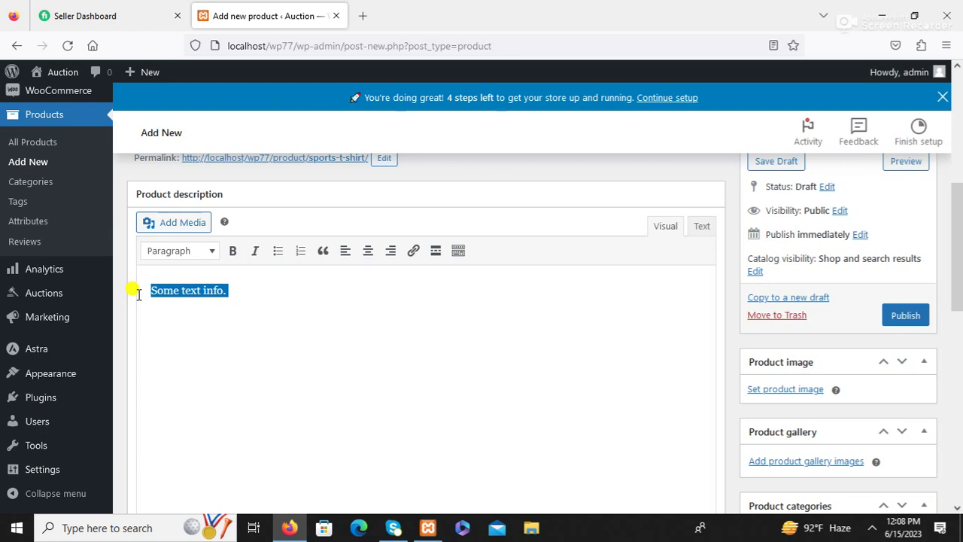
key("ctrl+c")
key("Right")
key("ctrl+v")
key("ctrl+v")
key("ctrl+v")
key("ctrl+v")
key("ctrl+v")
key("ctrl+v")
key("ctrl+v")
key("ctrl+v")
key("ctrl+v")
key("ctrl+v")
key("ctrl+v")
key("ctrl+v")
key("ctrl+v")
key("ctrl+v")
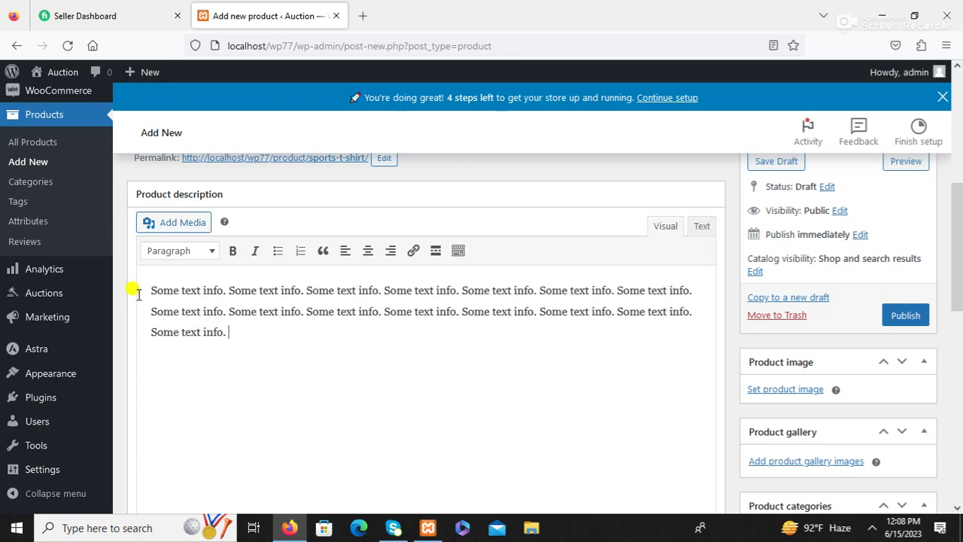
scroll(156, 316, "down", 2)
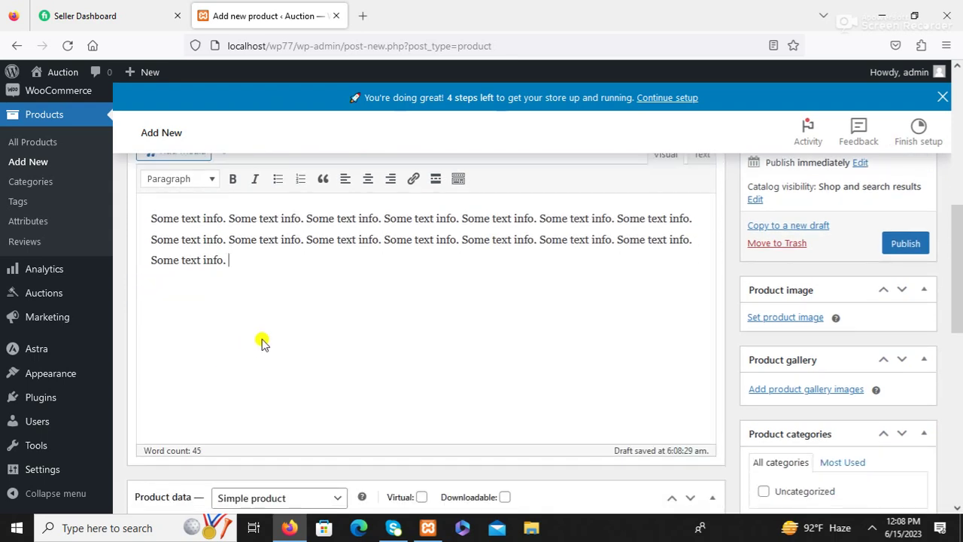
scroll(263, 339, "down", 3)
scroll(260, 337, "down", 3)
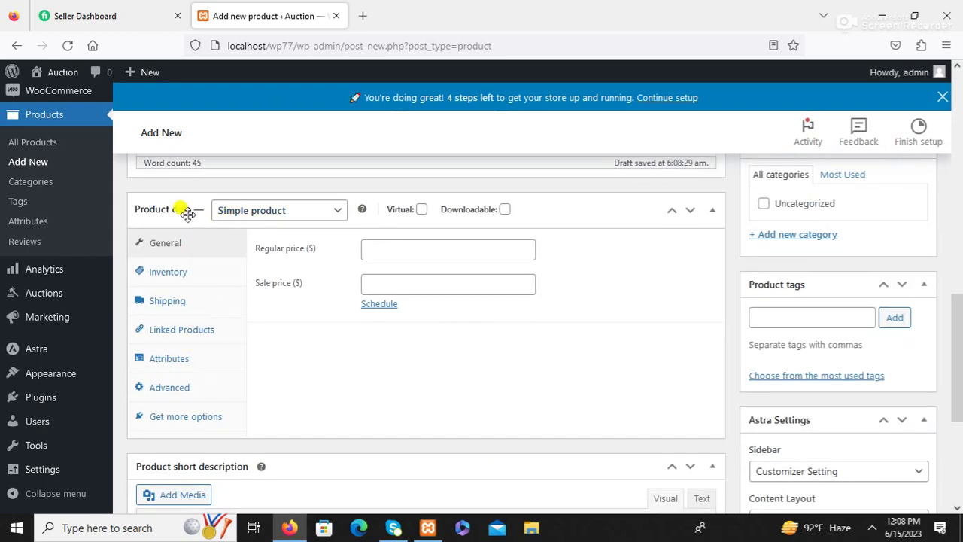
Make it an Auction Product with opening price 120, lowest price 100, buy-now 200
left_click(263, 213)
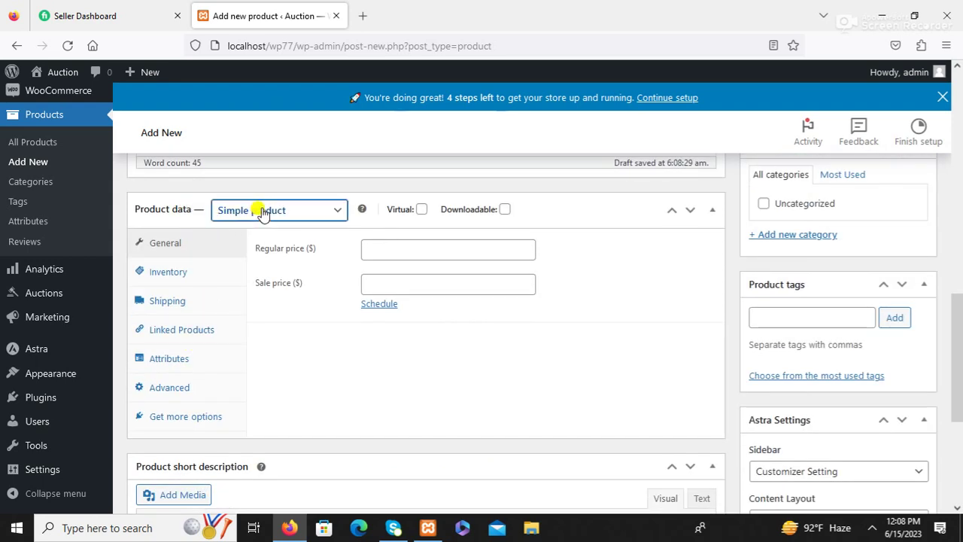
left_click(267, 326)
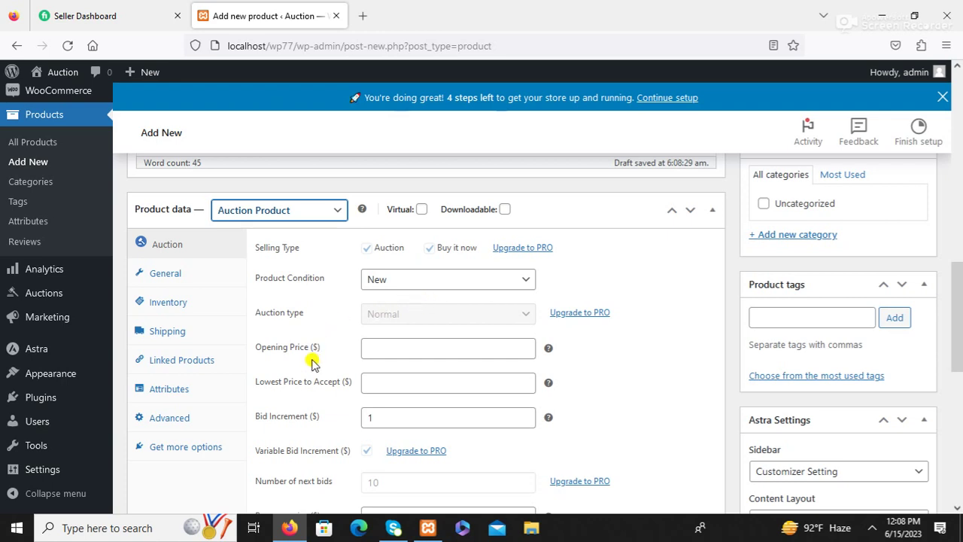
left_click(375, 344)
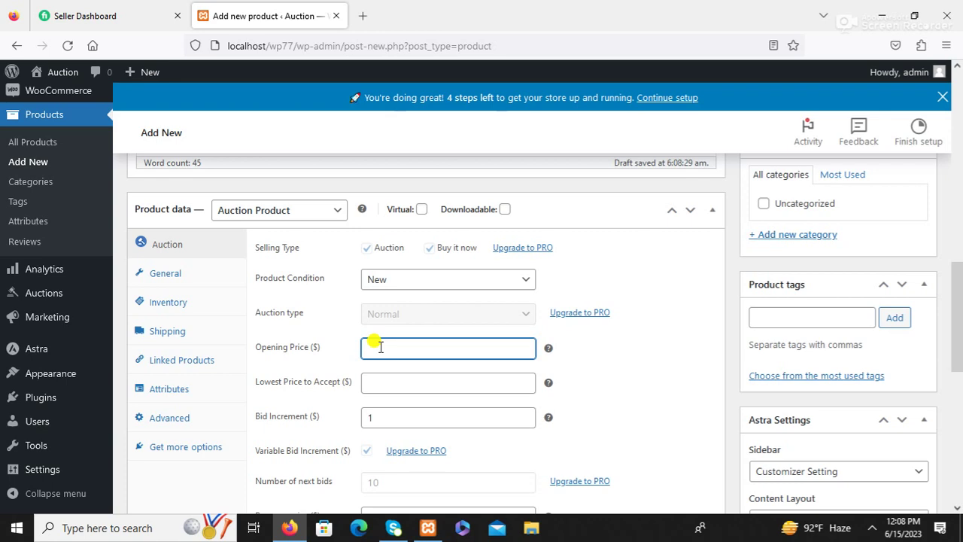
type("120")
left_click(372, 387)
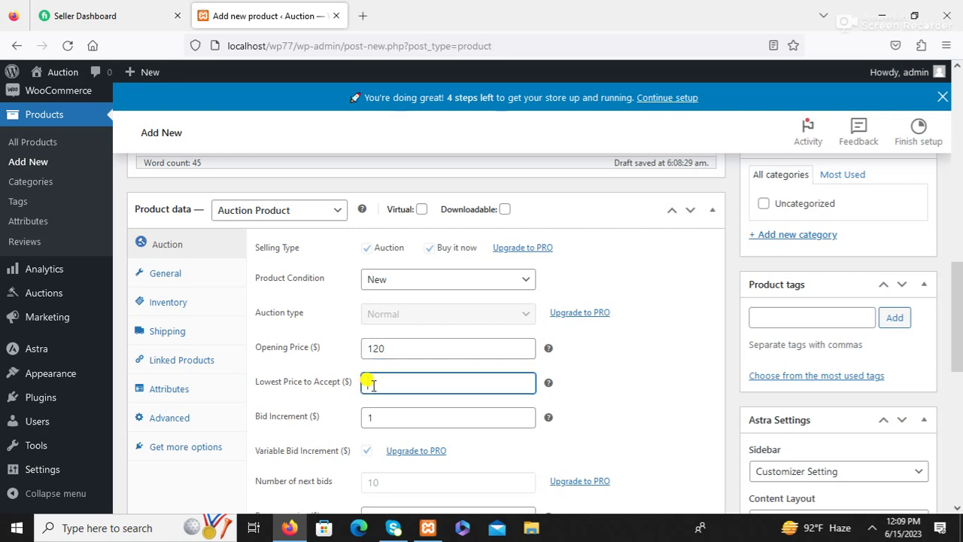
type("100")
scroll(632, 390, "down", 3)
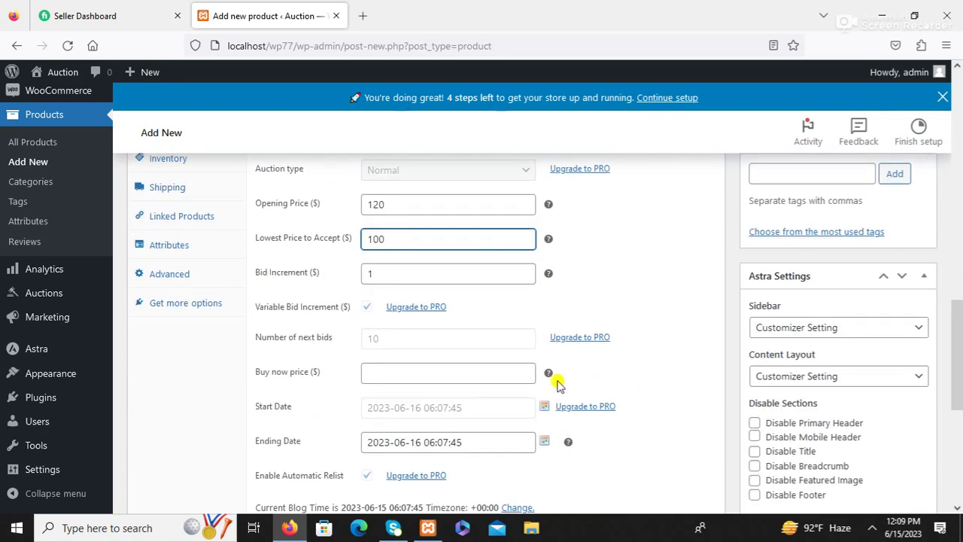
scroll(158, 370, "down", 2)
left_click(388, 299)
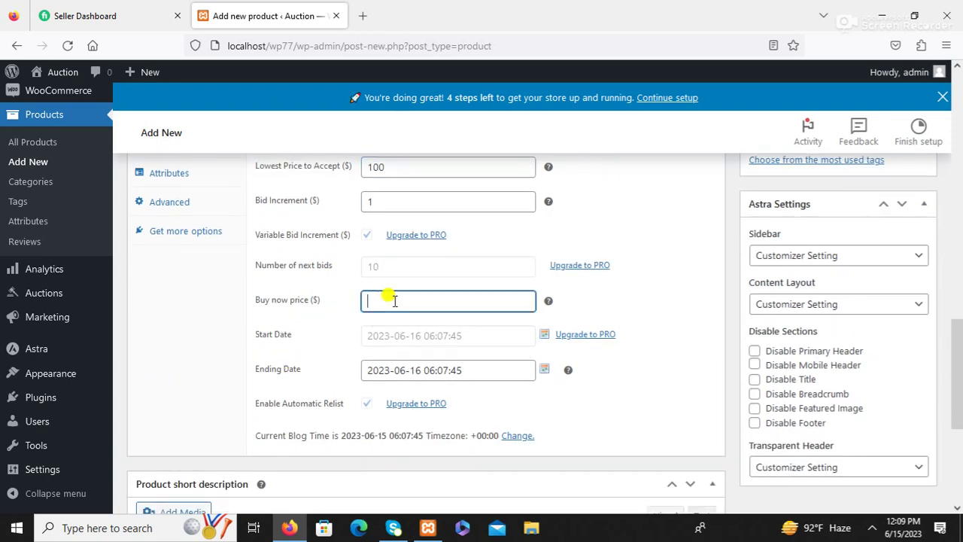
type("200")
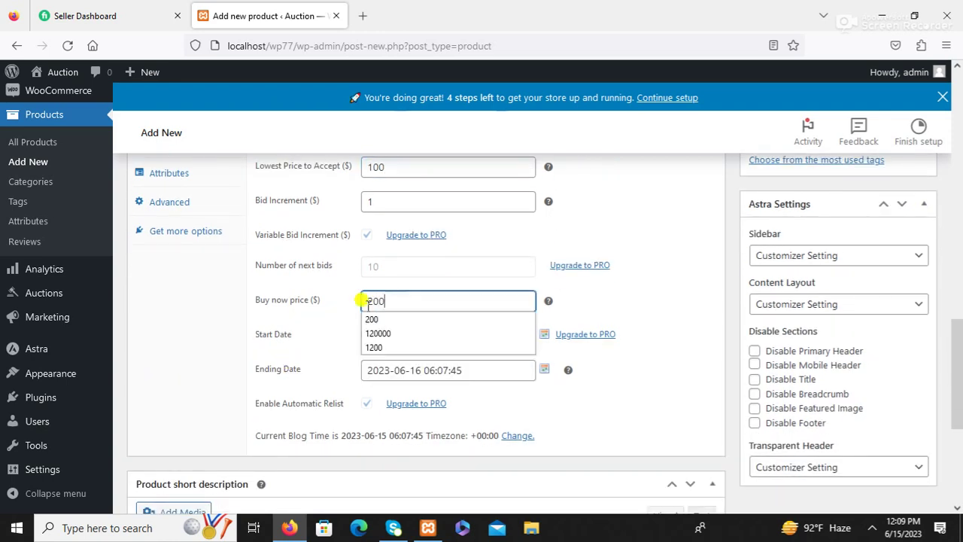
left_click(165, 329)
scroll(168, 333, "down", 1)
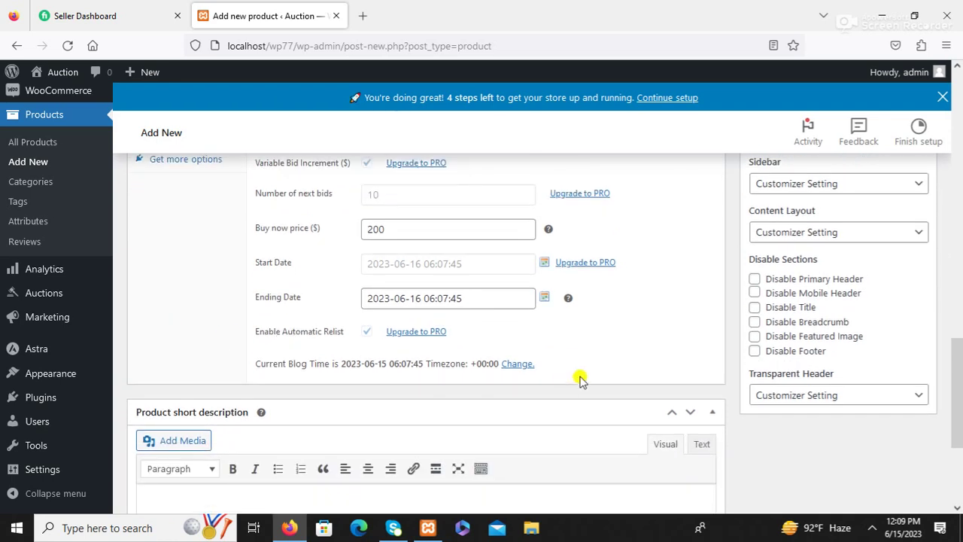
left_click(544, 299)
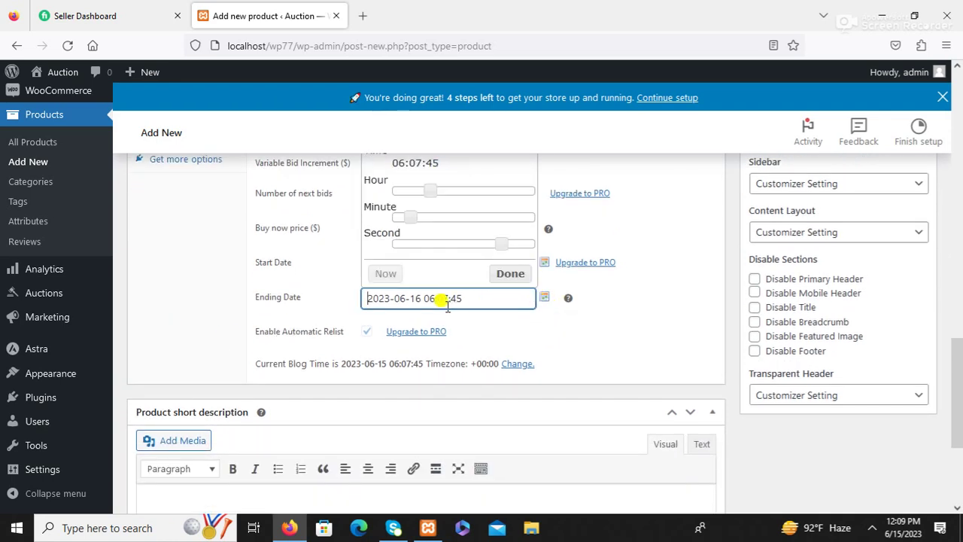
left_click(544, 301)
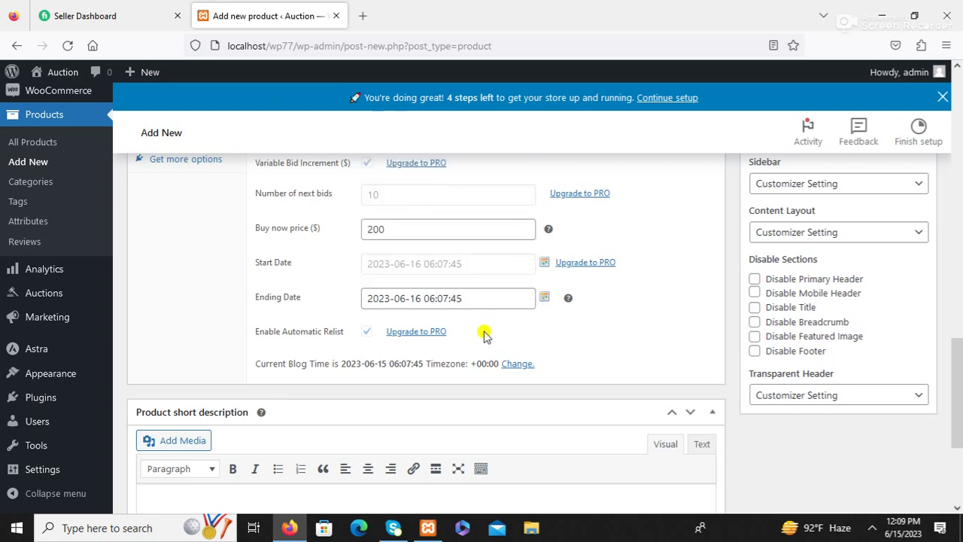
scroll(487, 334, "up", 1)
left_click(543, 372)
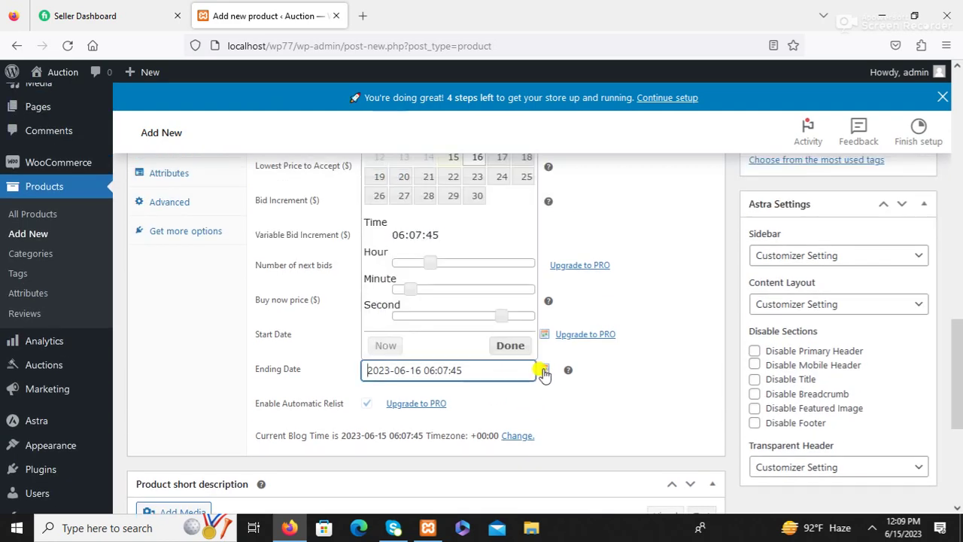
scroll(459, 256, "up", 1)
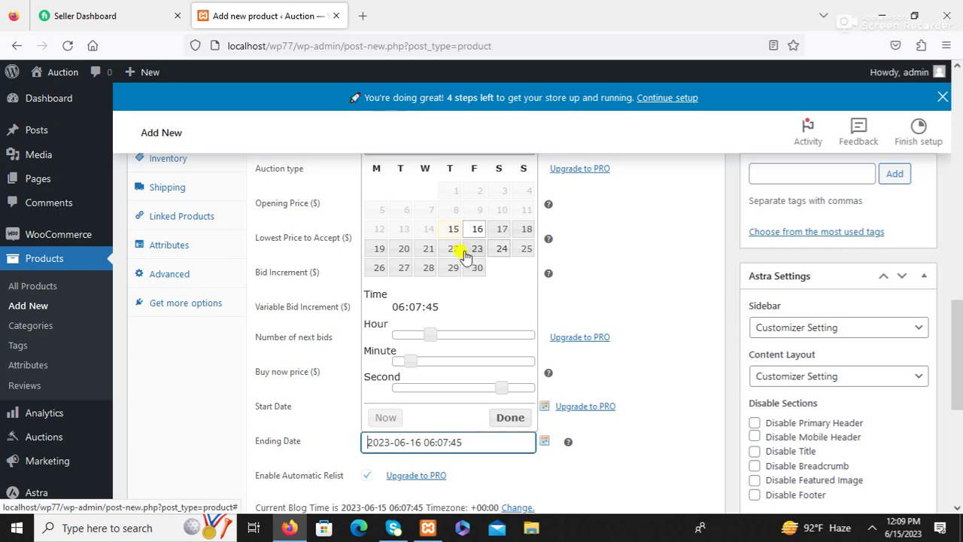
left_click(429, 249)
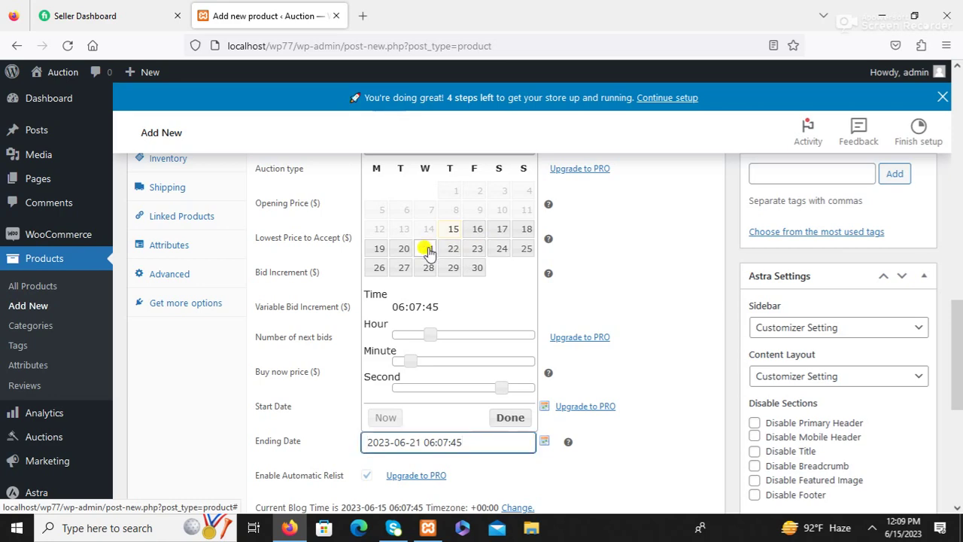
left_click(505, 419)
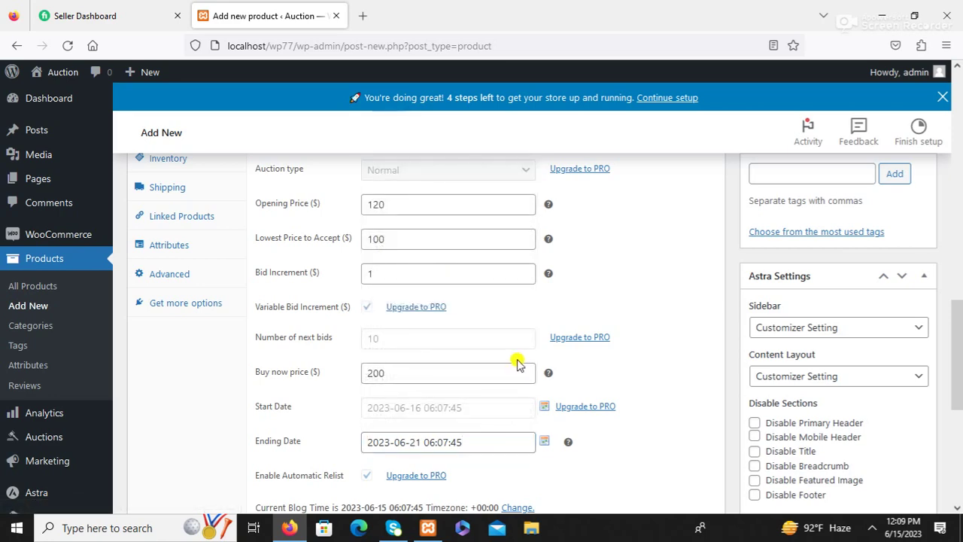
scroll(469, 335, "down", 2)
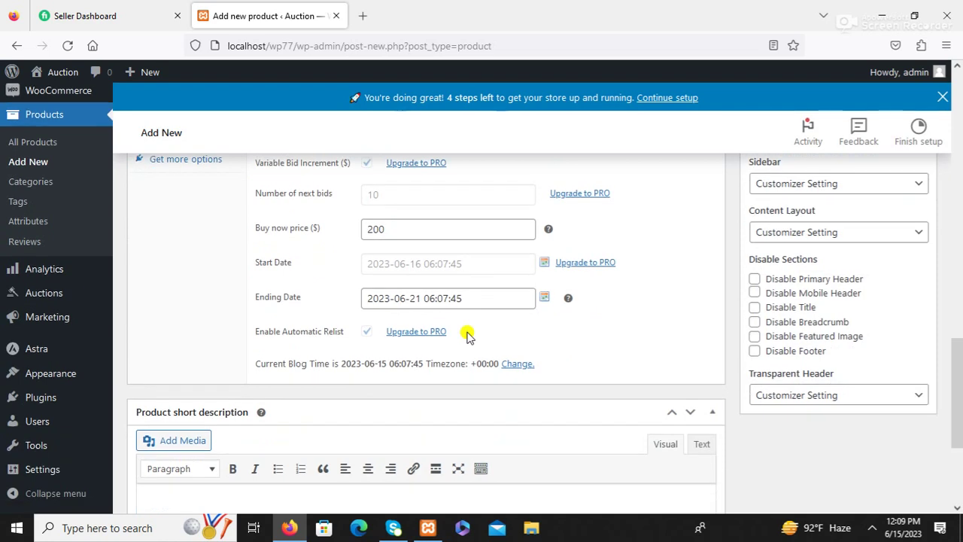
scroll(467, 335, "down", 2)
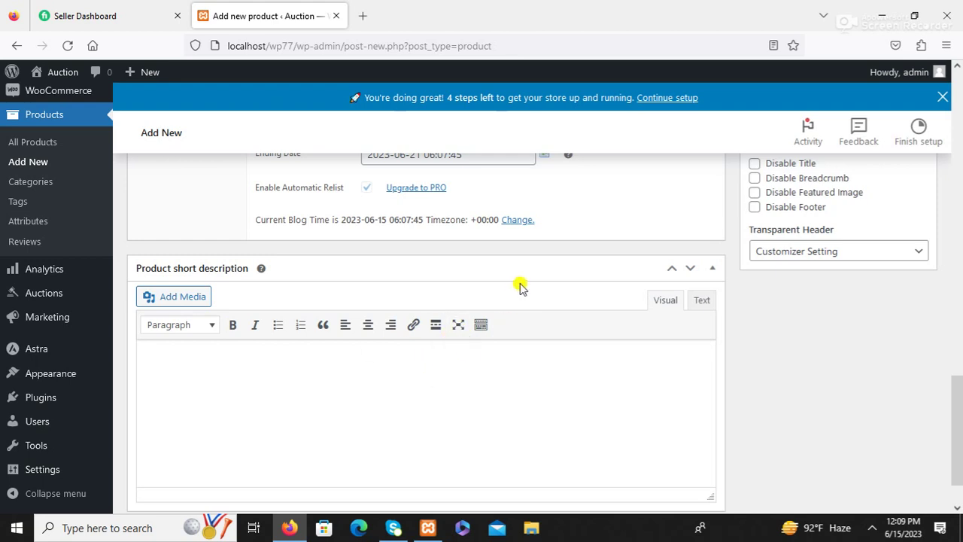
Fill the short description with 'Some text info.' pasted repeatedly to 45 words
left_click(518, 221)
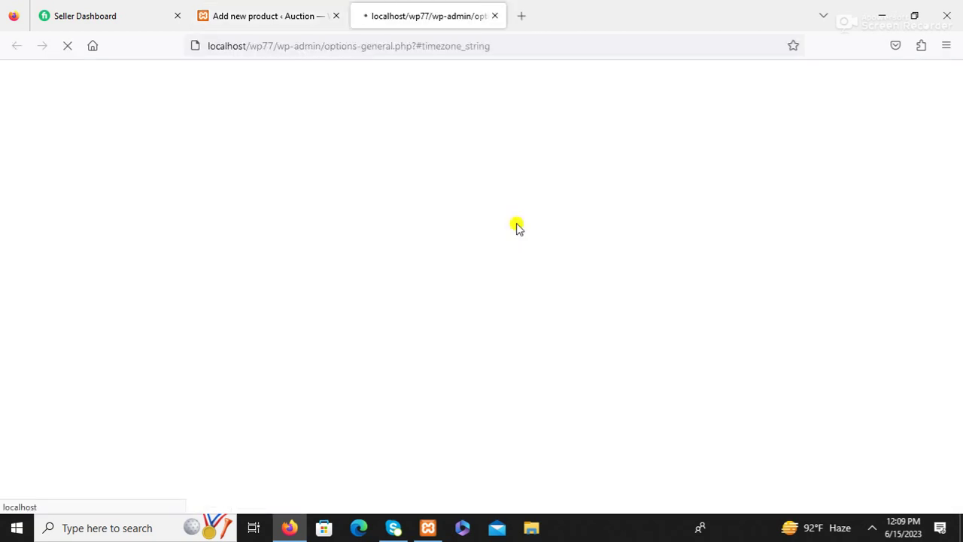
left_click(495, 16)
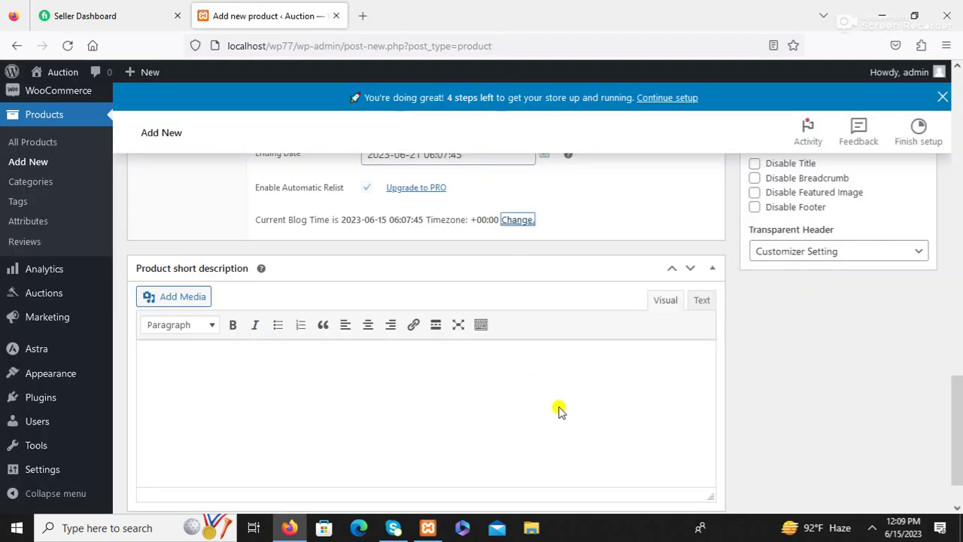
left_click(189, 362)
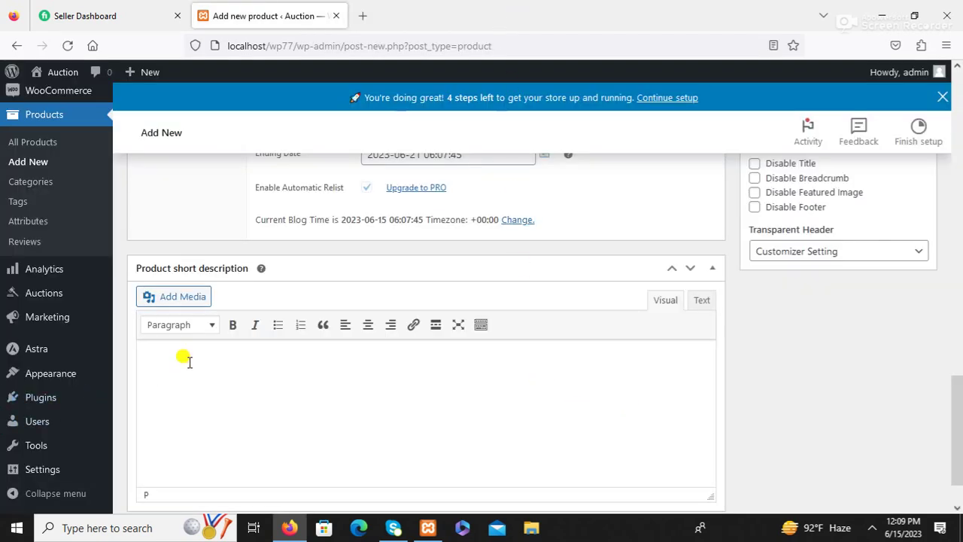
type("Some text info.")
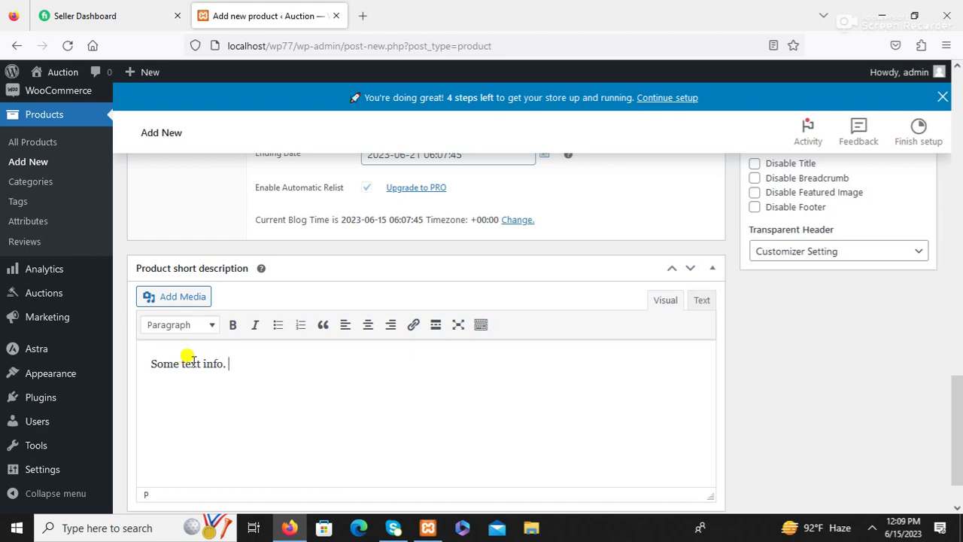
left_click_drag(247, 361, 138, 361)
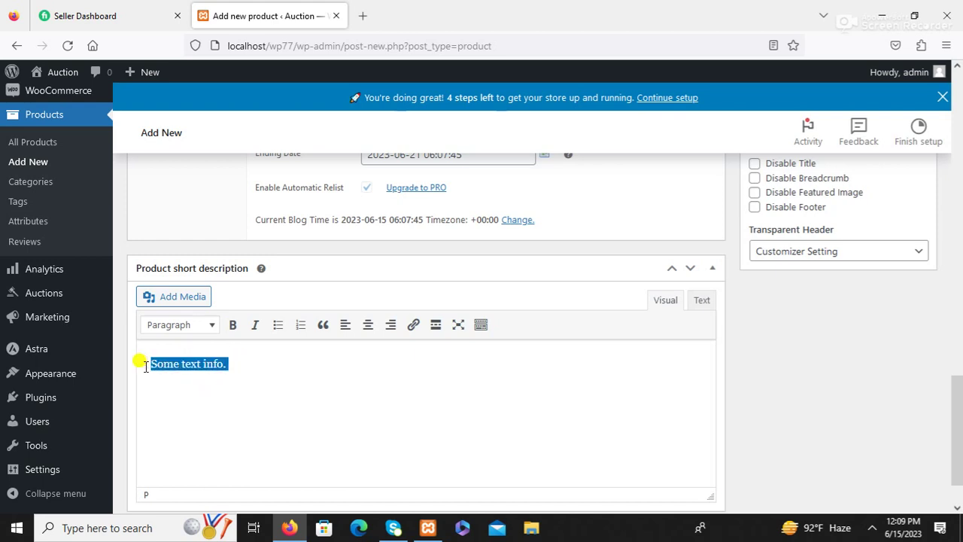
key("ctrl+c")
key("ctrl+v")
key("ctrl+v")
key("ctrl+v")
key("ctrl+v")
key("ctrl+v")
key("ctrl+v")
key("ctrl+v")
key("ctrl+v")
key("ctrl+v")
key("ctrl+v")
key("ctrl+v")
key("ctrl+v")
key("ctrl+v")
key("ctrl+v")
key("ctrl+v")
key("ctrl+v")
key("ctrl+v")
key("ctrl+v")
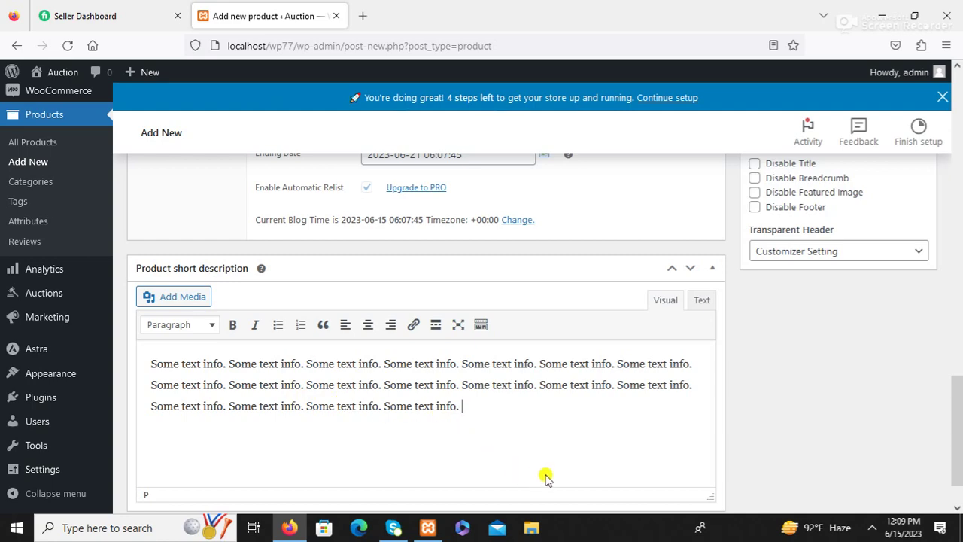
scroll(546, 474, "up", 15)
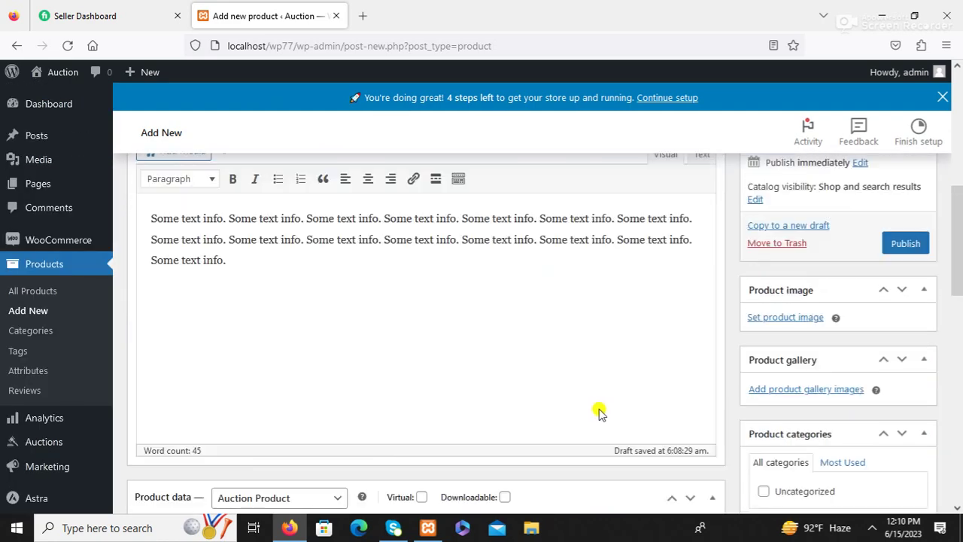
Upload the T-shirt photo 2.jpg and set it as the main product image
scroll(612, 399, "down", 3)
scroll(696, 326, "up", 2)
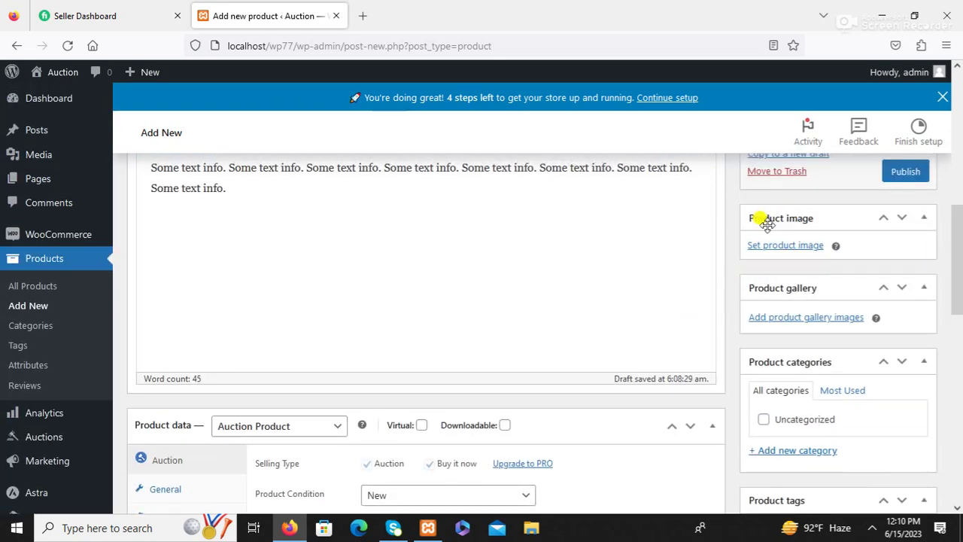
left_click(789, 246)
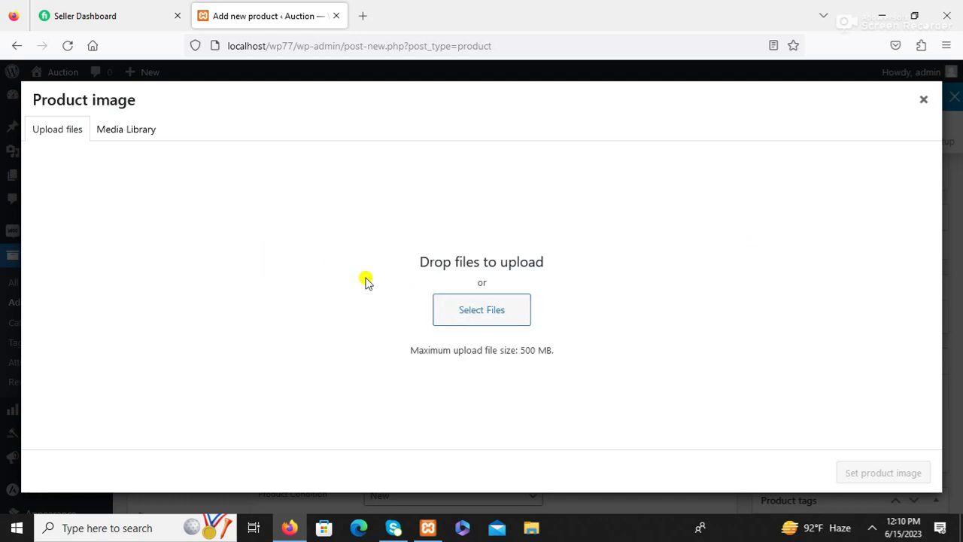
left_click(56, 134)
left_click(453, 314)
left_click(453, 313)
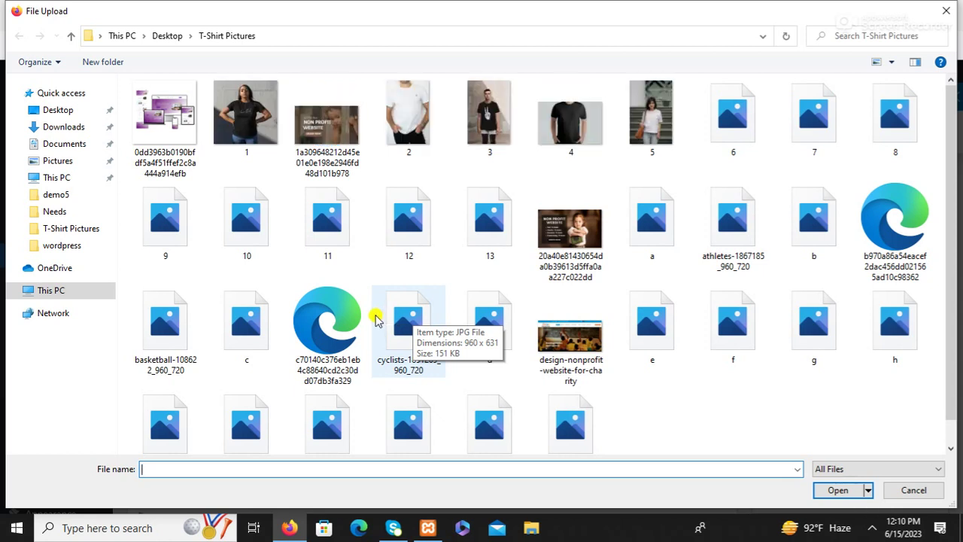
left_click(421, 134)
double_click(421, 134)
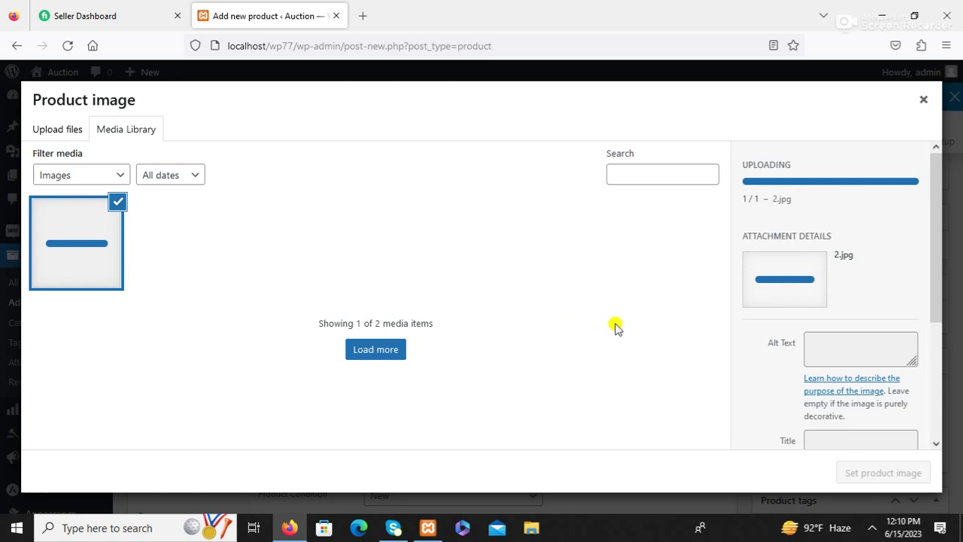
scroll(770, 354, "down", 2)
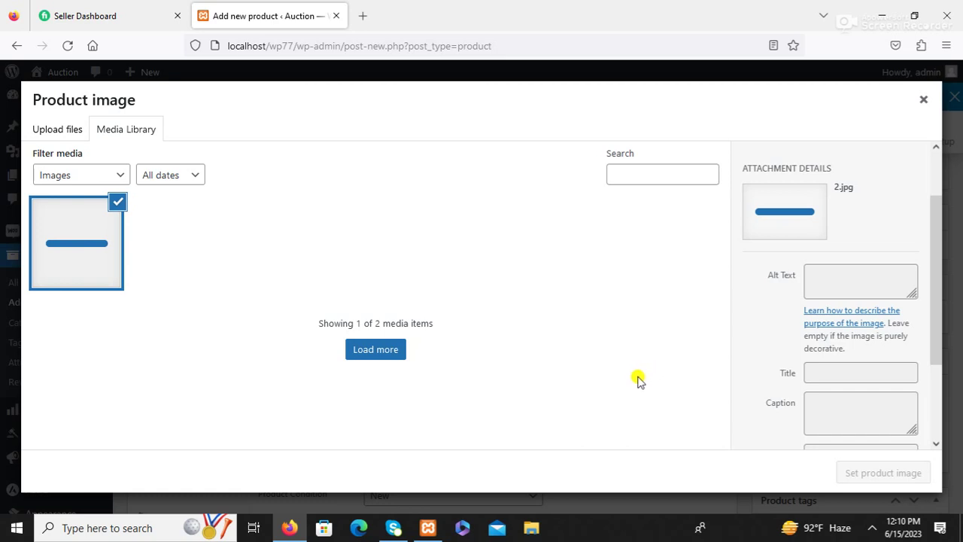
left_click(875, 473)
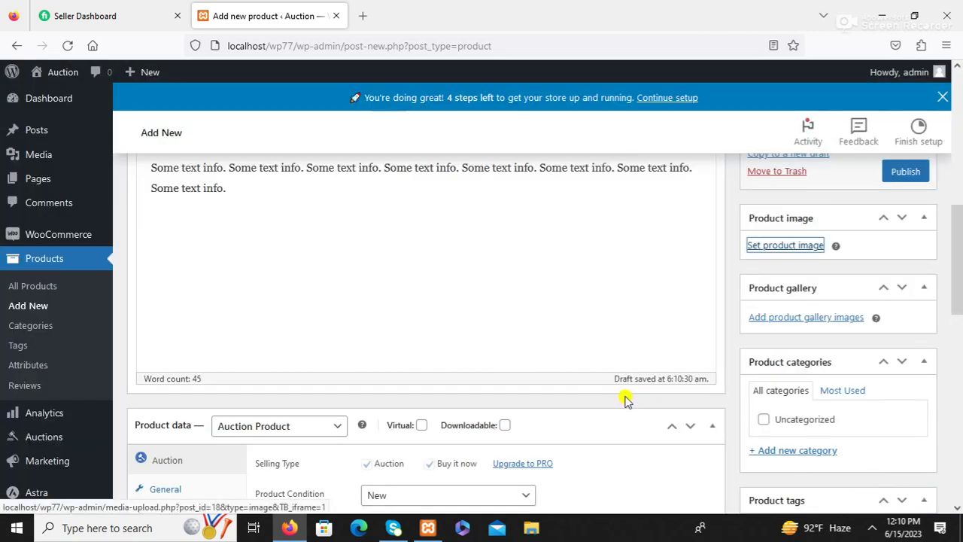
Upload T-shirt photos 4, 6 and 7 and add two of them to the gallery
left_click(814, 320)
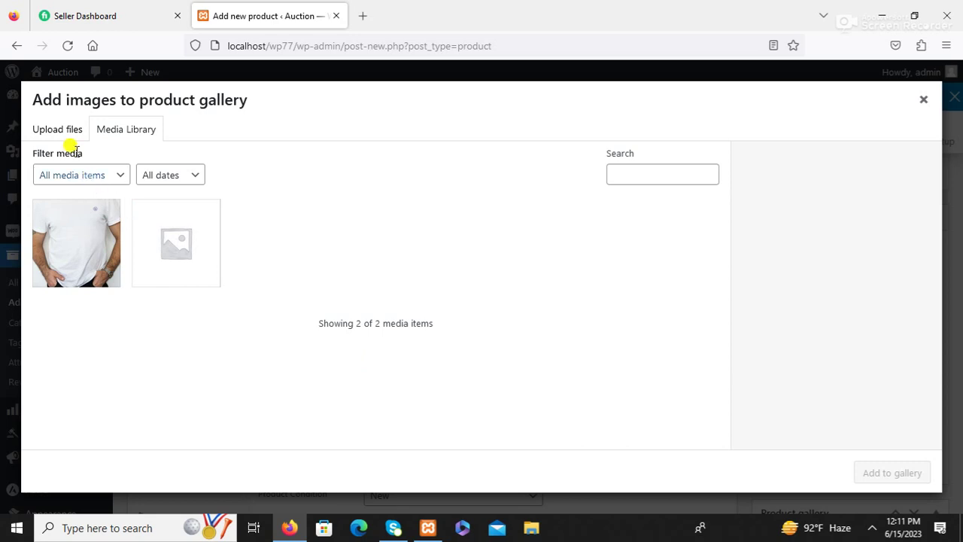
left_click(50, 134)
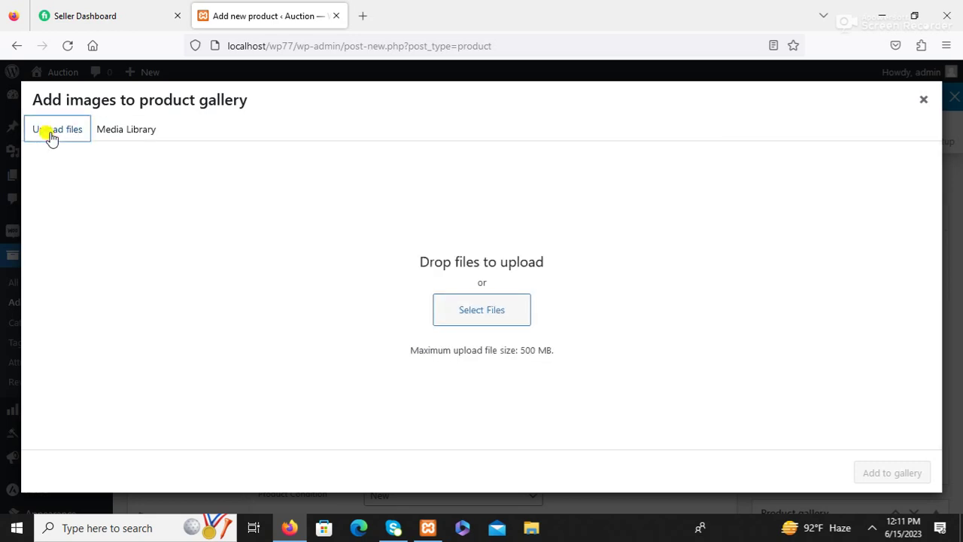
left_click(477, 314)
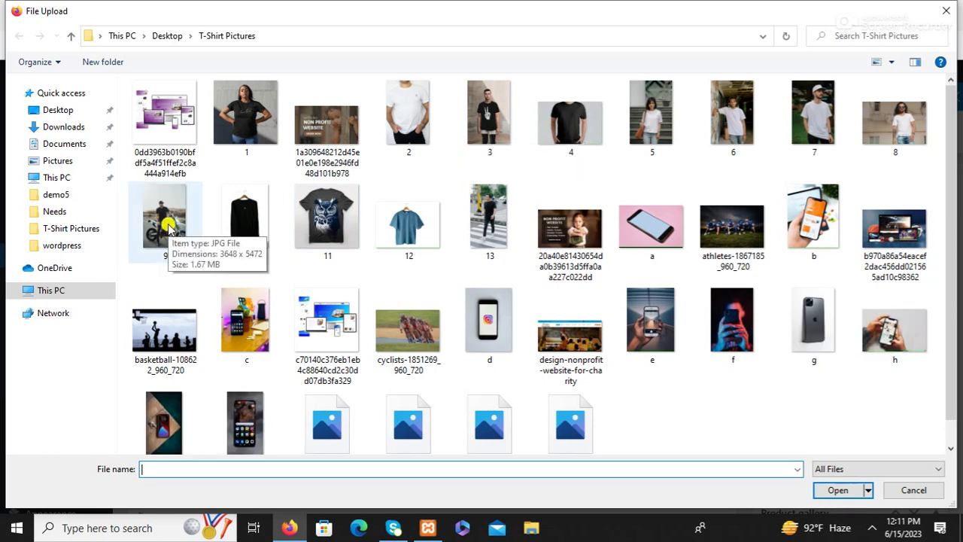
left_click(566, 126)
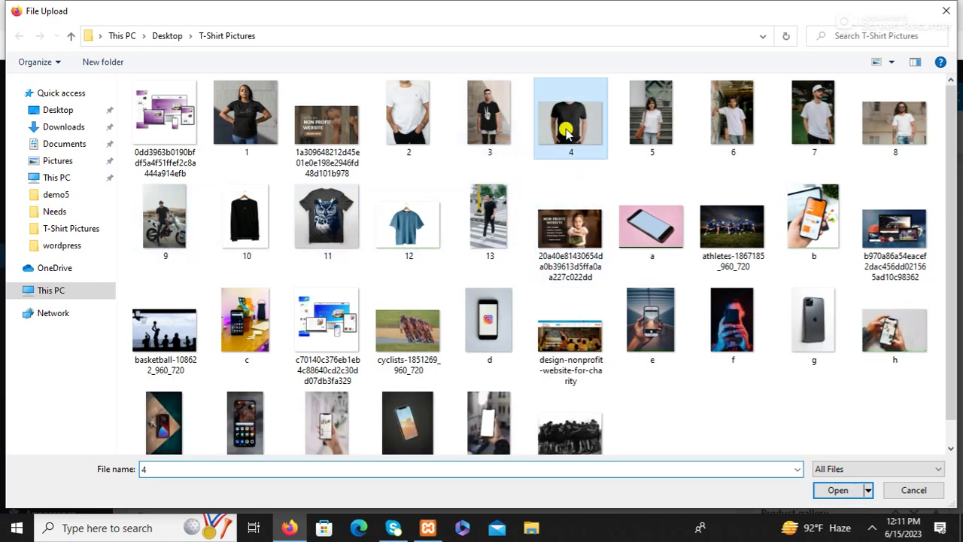
left_click(731, 124, "ctrl")
left_click(809, 129, "ctrl")
left_click(837, 490)
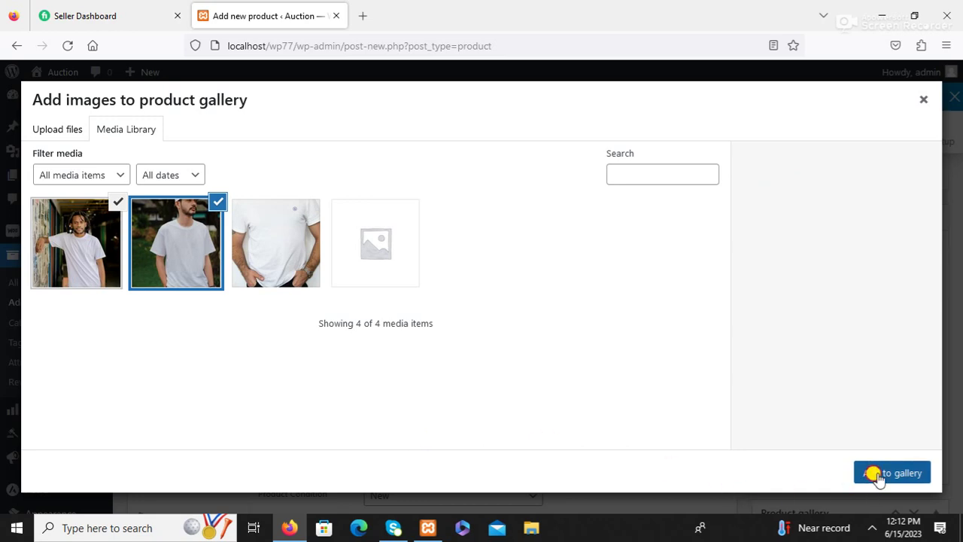
left_click(878, 473)
scroll(600, 408, "down", 3)
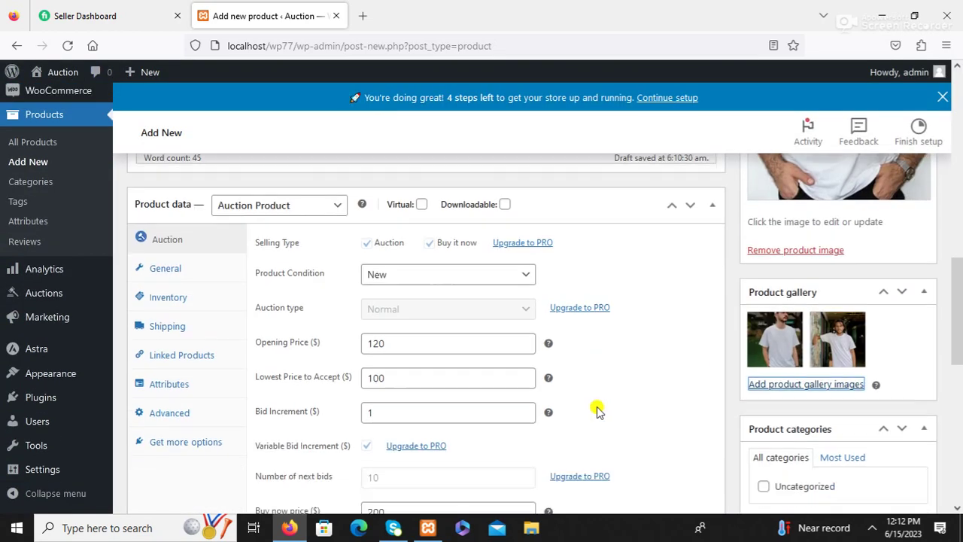
Create a new 'Sports T-Shirt' product category
scroll(597, 410, "down", 3)
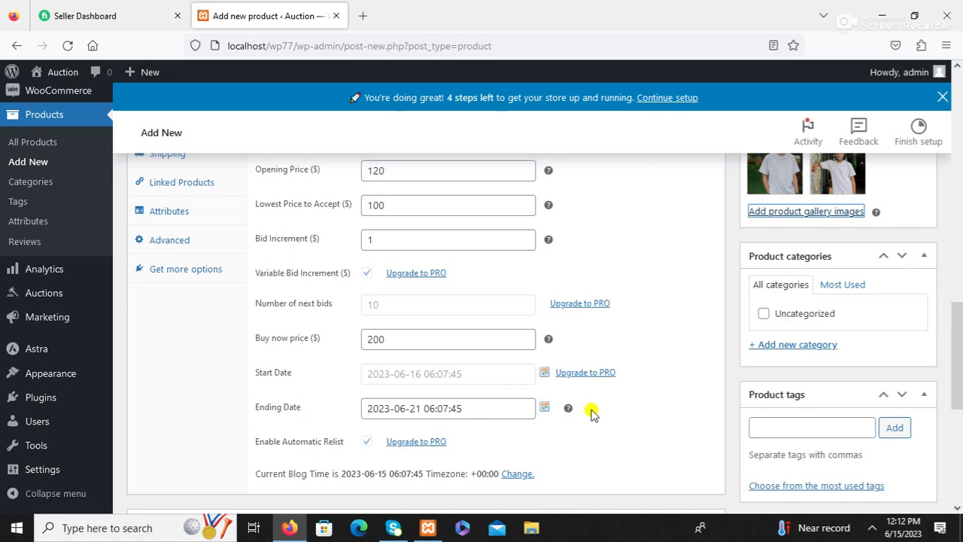
left_click(760, 345)
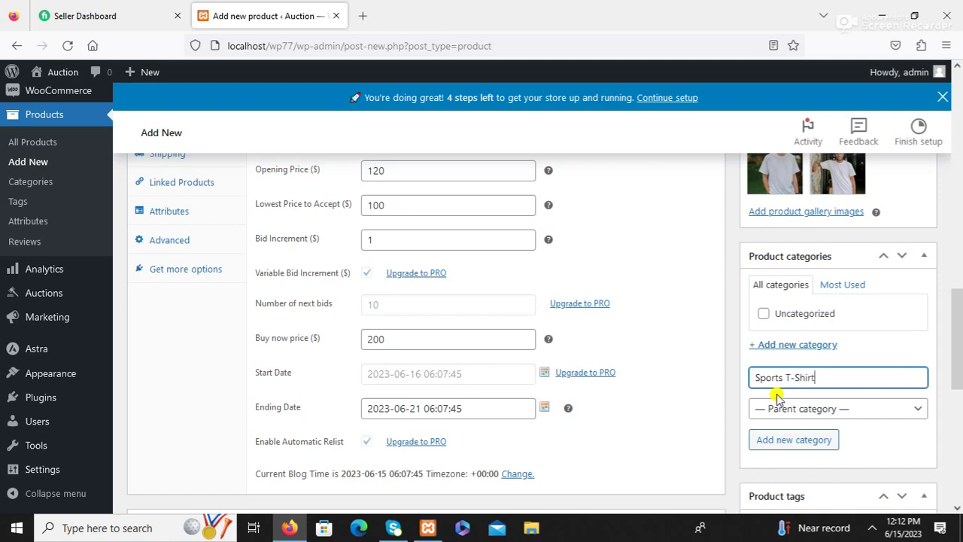
left_click(810, 443)
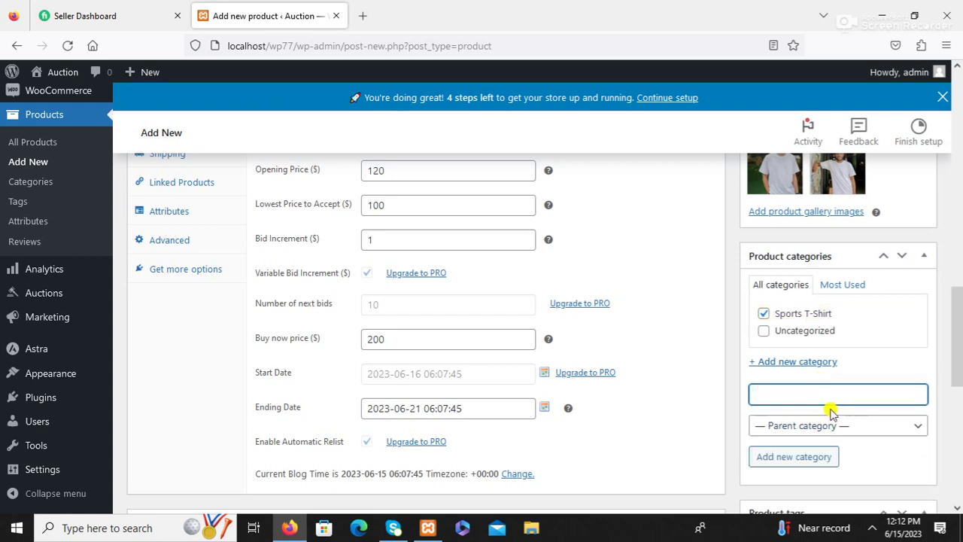
scroll(828, 410, "down", 3)
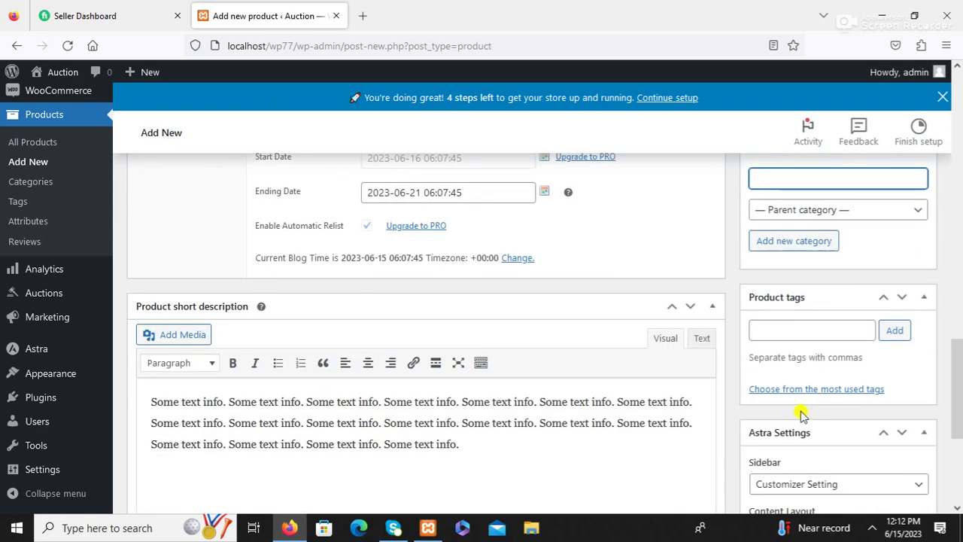
Add 'T-Shirt' as a product tag
left_click(762, 328)
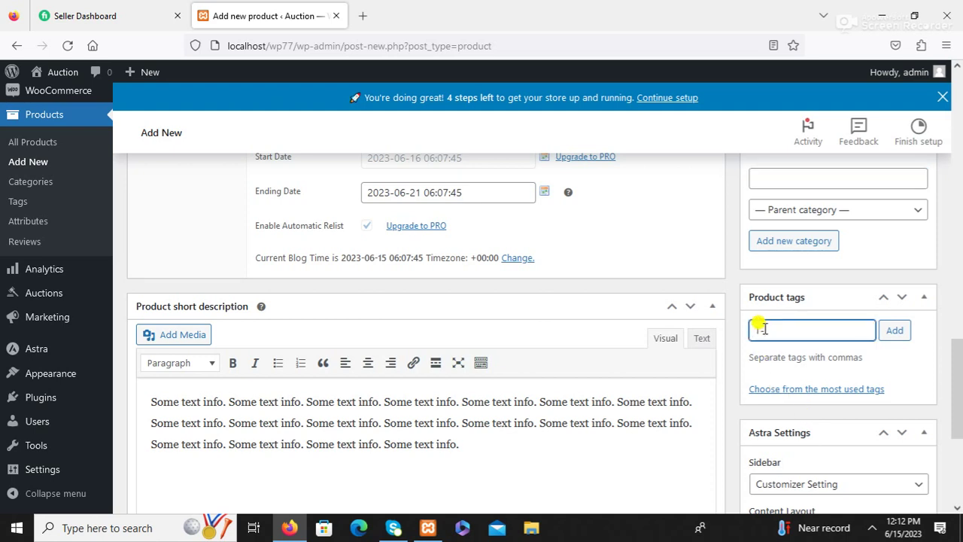
type("T-Shirt")
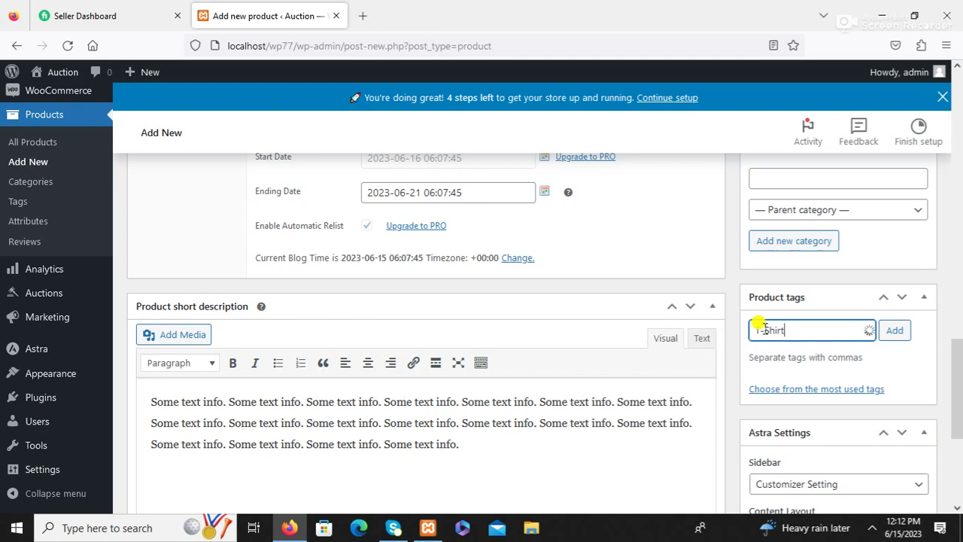
left_click(888, 334)
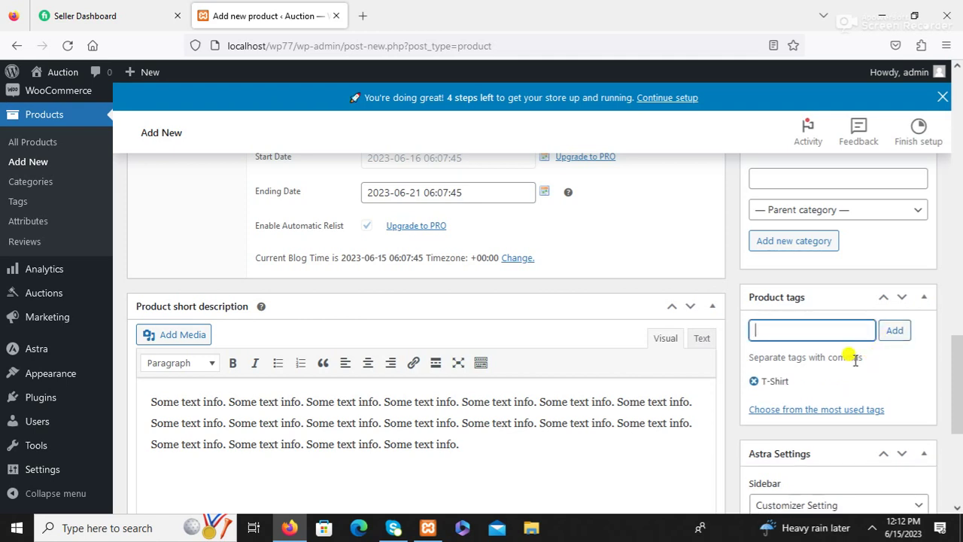
scroll(701, 349, "down", 3)
Set the Astra layout to No Sidebar with a Boxed content layout
left_click(831, 294)
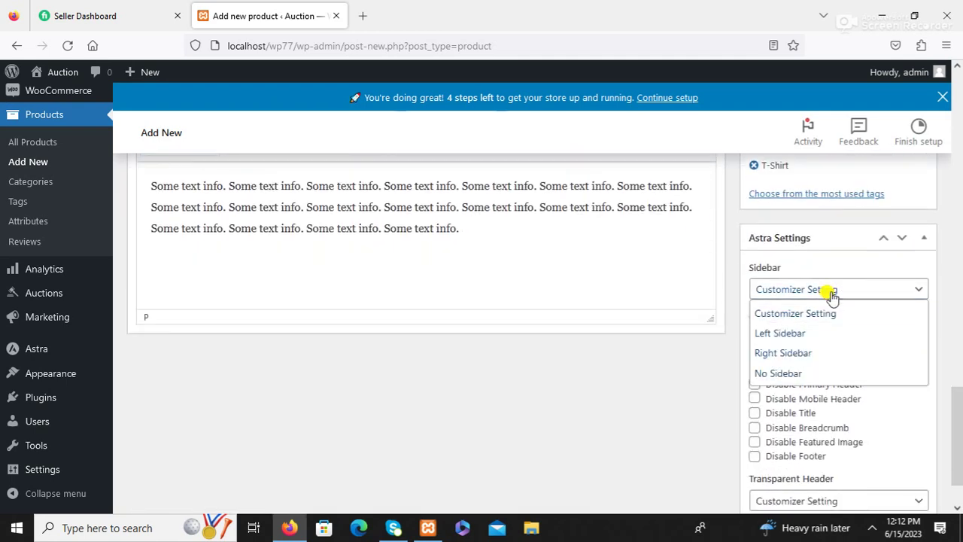
left_click(794, 372)
scroll(707, 324, "down", 1)
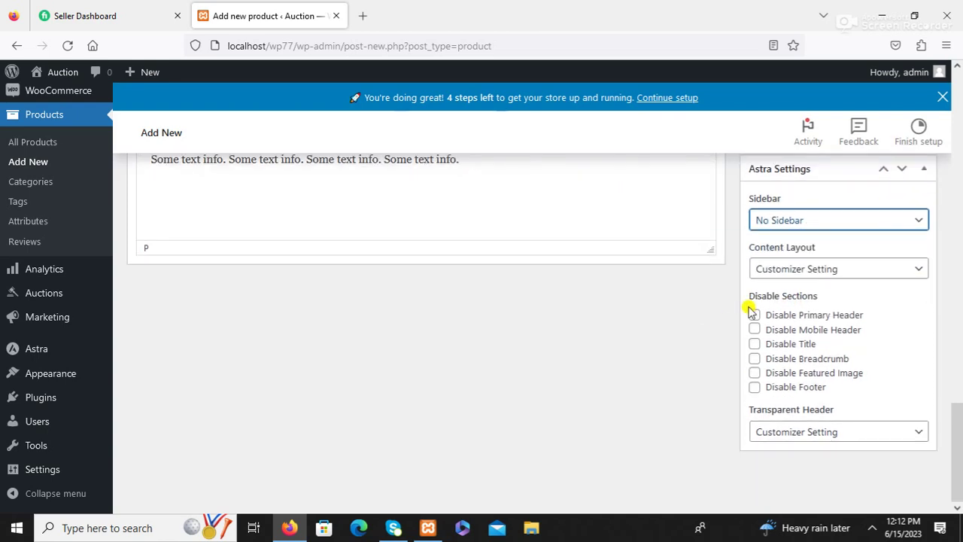
left_click(813, 276)
left_click(770, 312)
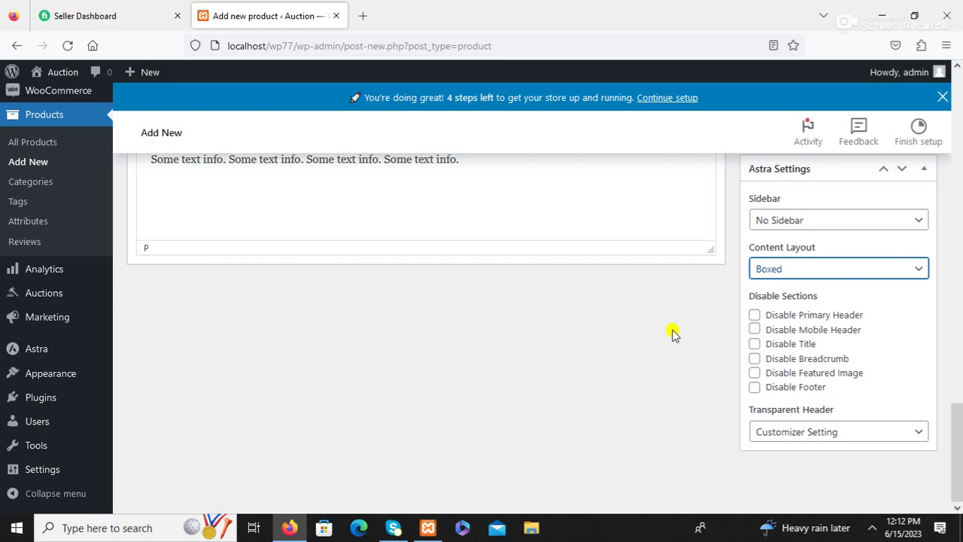
scroll(691, 331, "up", 20)
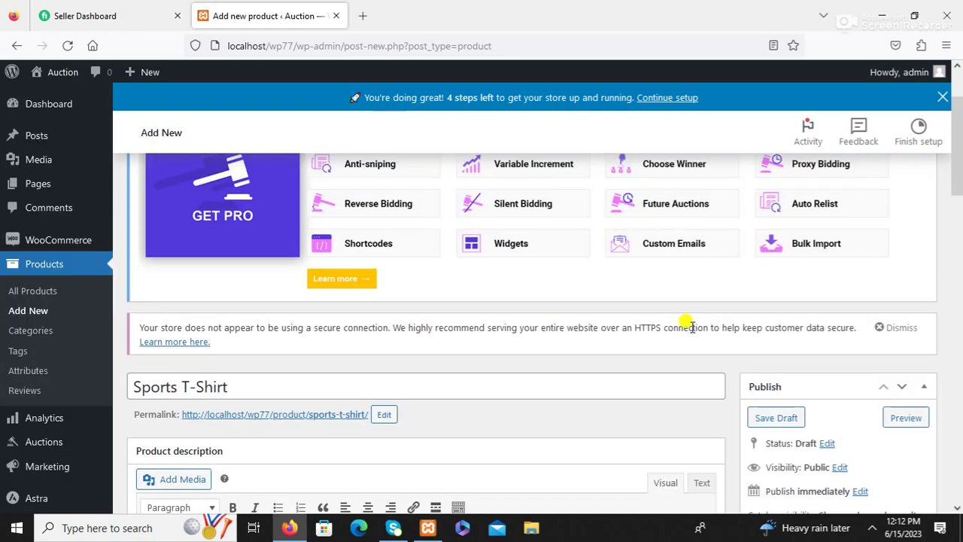
scroll(689, 327, "down", 4)
Publish the Sports T-Shirt product, making it live at /product/sports-t-shirt/
left_click(895, 289)
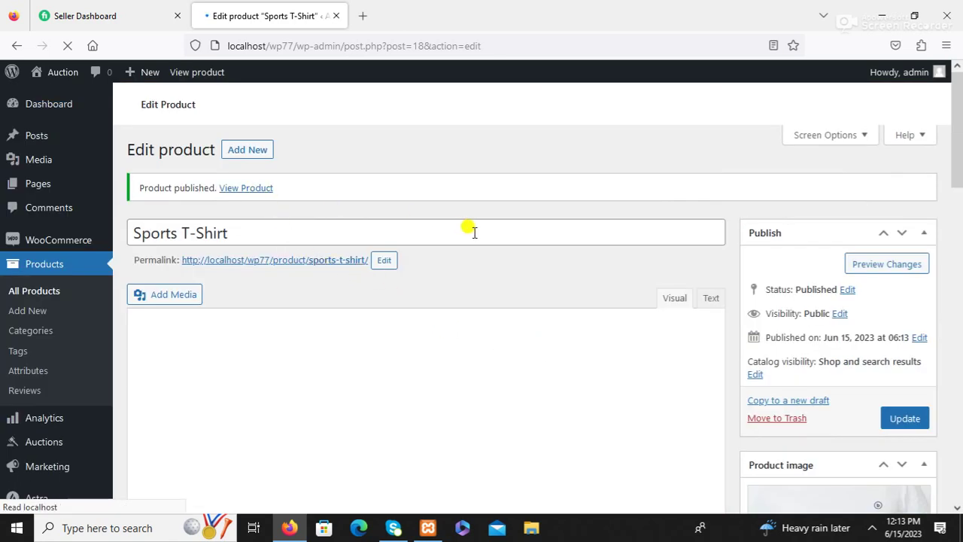
View the live Sports T-Shirt page showing its $120.00 starting bid, $200.00 Buy Now, countdown and gallery
left_click(232, 189)
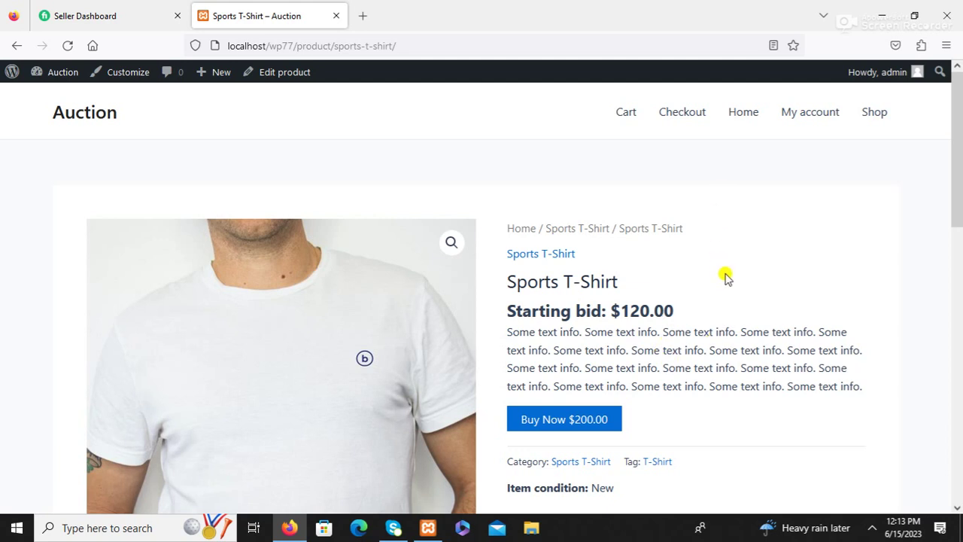
scroll(727, 277, "down", 2)
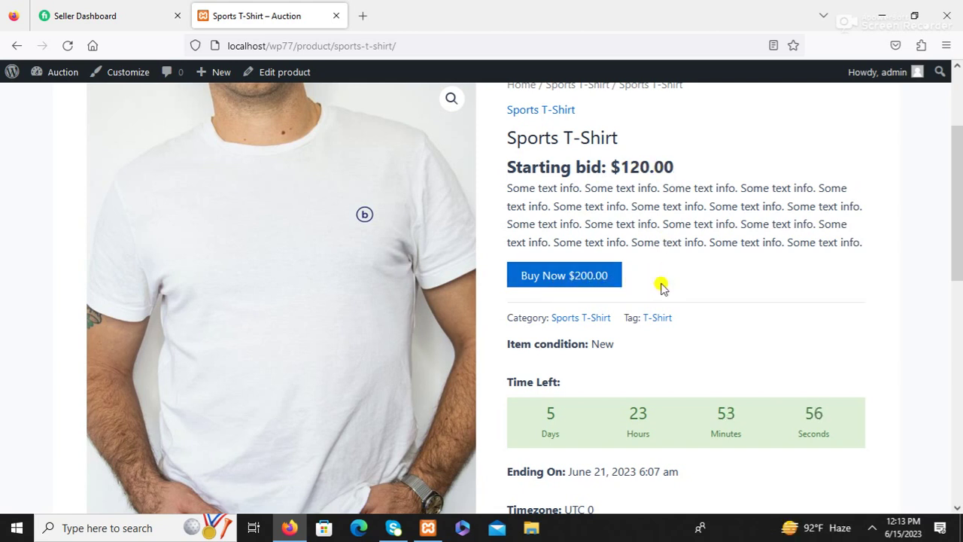
scroll(661, 286, "down", 1)
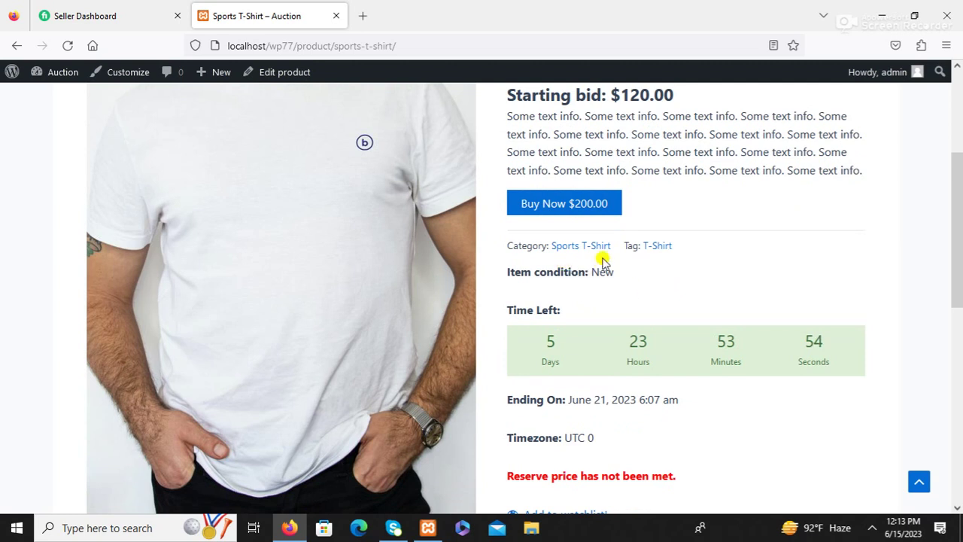
scroll(655, 260, "down", 1)
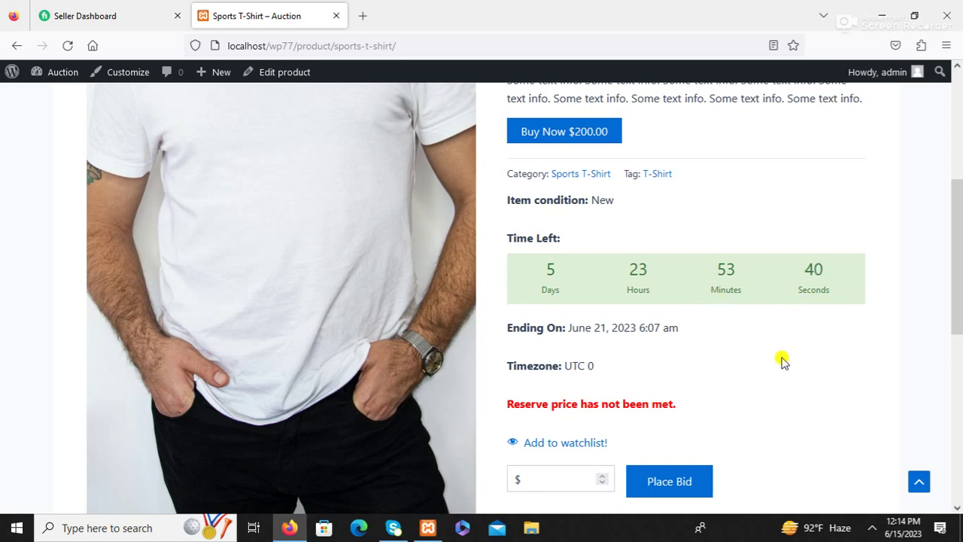
scroll(783, 362, "down", 3)
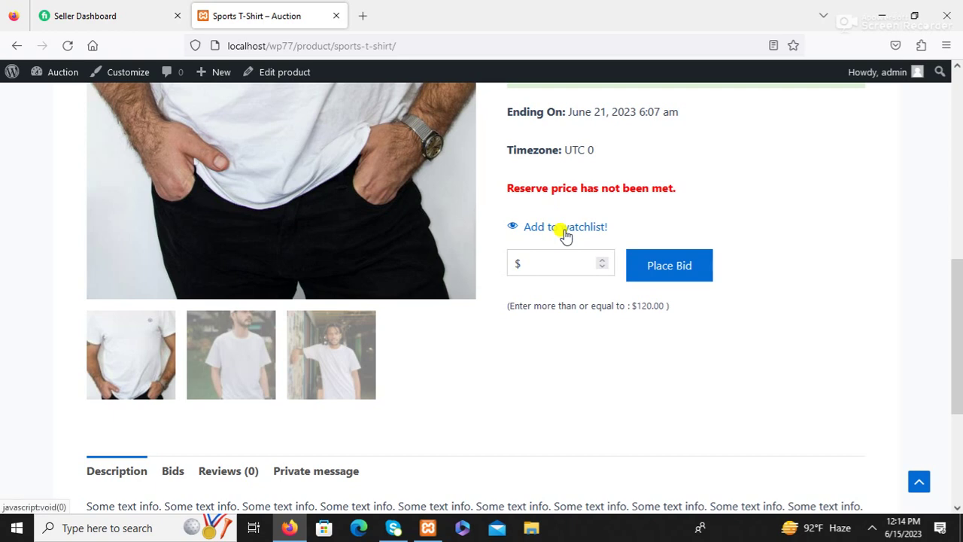
scroll(572, 391, "up", 7)
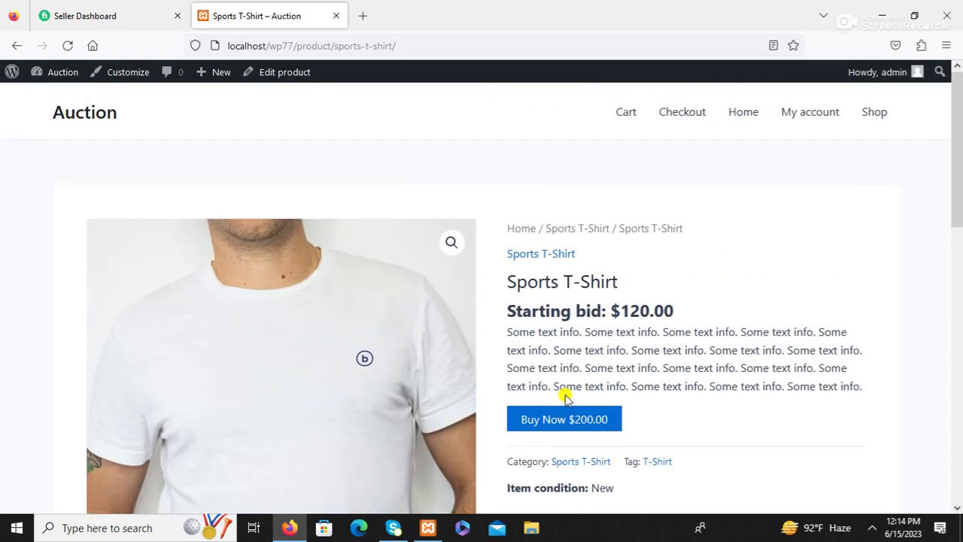
Log out from the My account page, then go to the Shop page showing the T-shirt auction
left_click(811, 119)
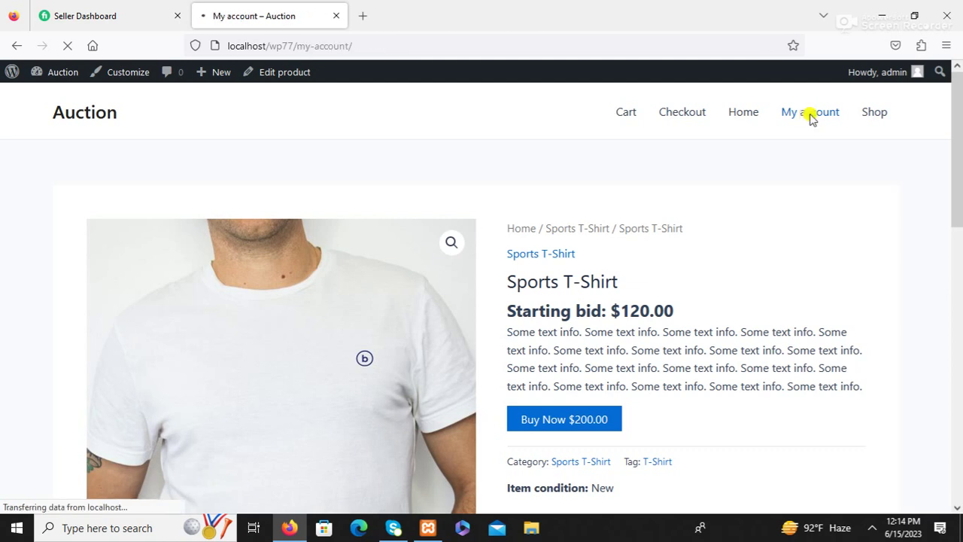
scroll(3, 398, "down", 3)
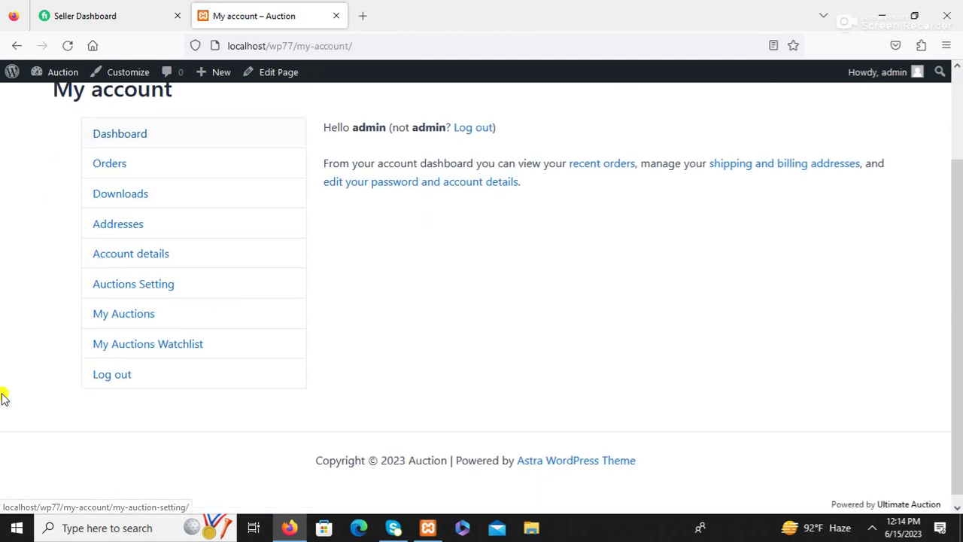
left_click(125, 367)
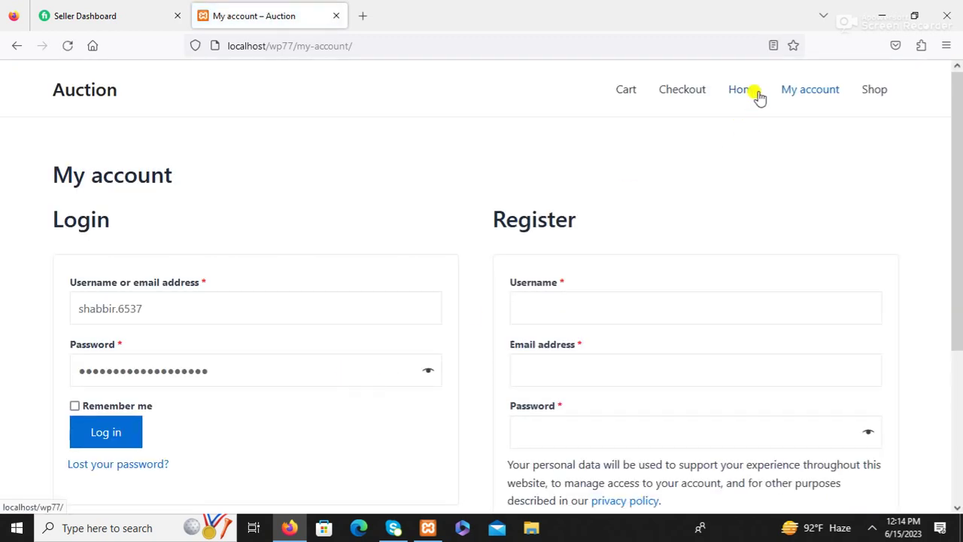
left_click(877, 95)
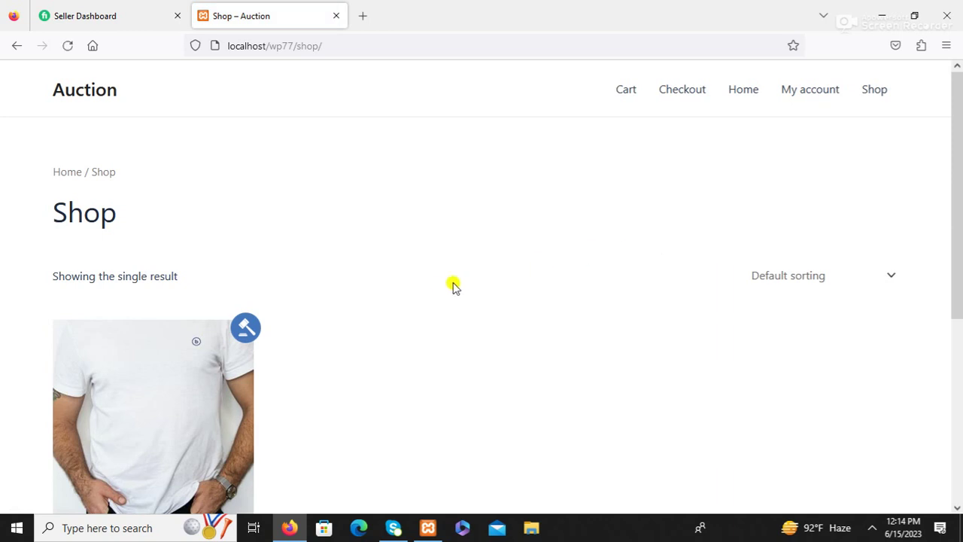
Open the Sports T-Shirt product via its Bid now button while logged out
scroll(437, 286, "down", 2)
scroll(434, 289, "down", 1)
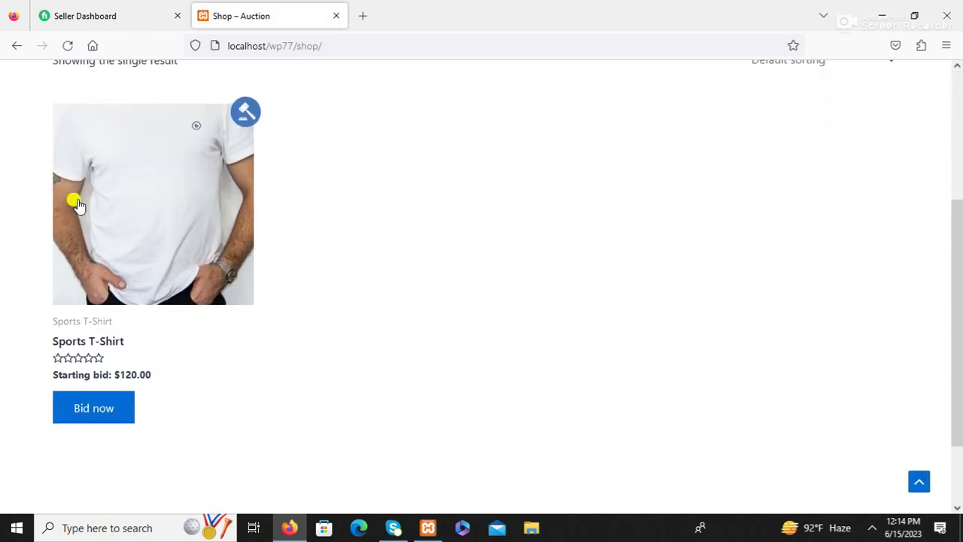
scroll(336, 237, "up", 2)
scroll(338, 237, "down", 1)
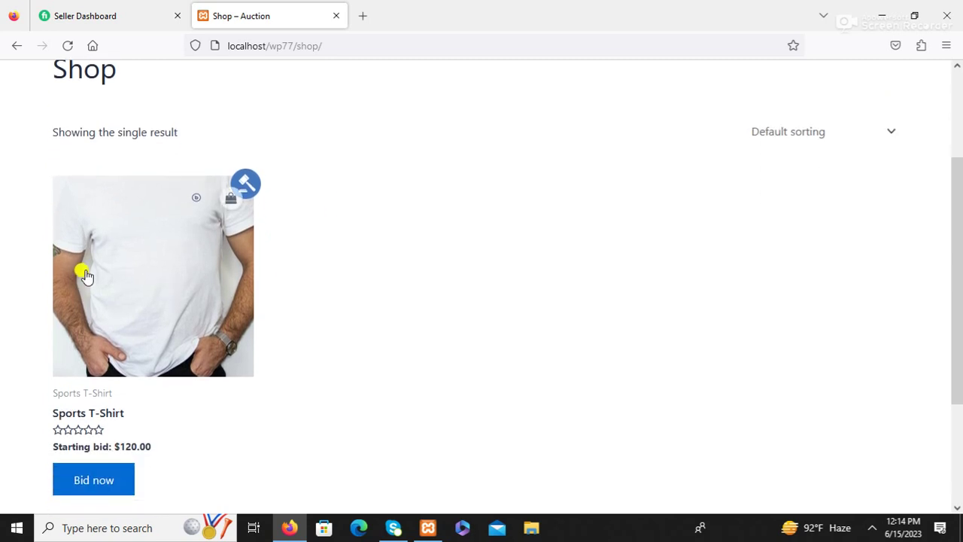
scroll(316, 252, "down", 2)
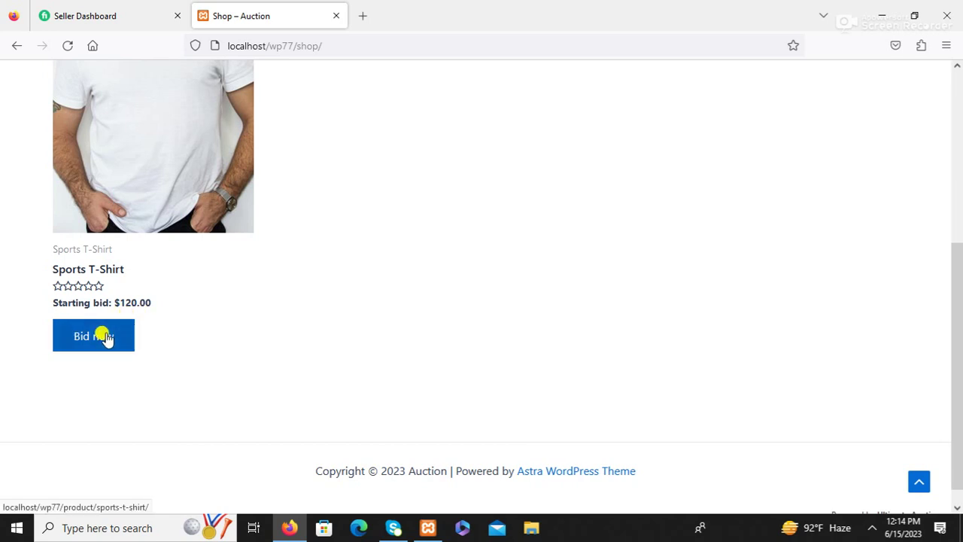
scroll(232, 319, "up", 1)
left_click(181, 210)
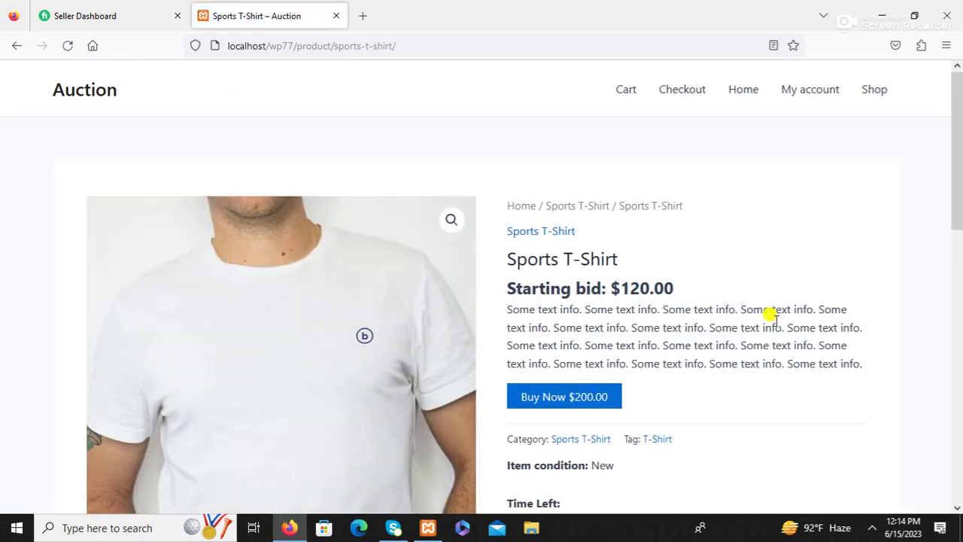
scroll(776, 338, "down", 5)
scroll(778, 343, "down", 2)
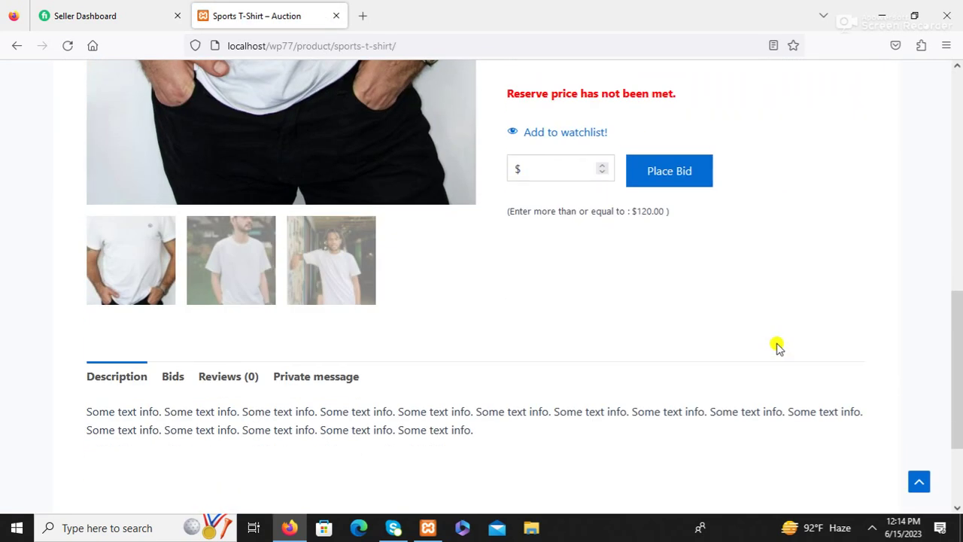
scroll(776, 346, "down", 2)
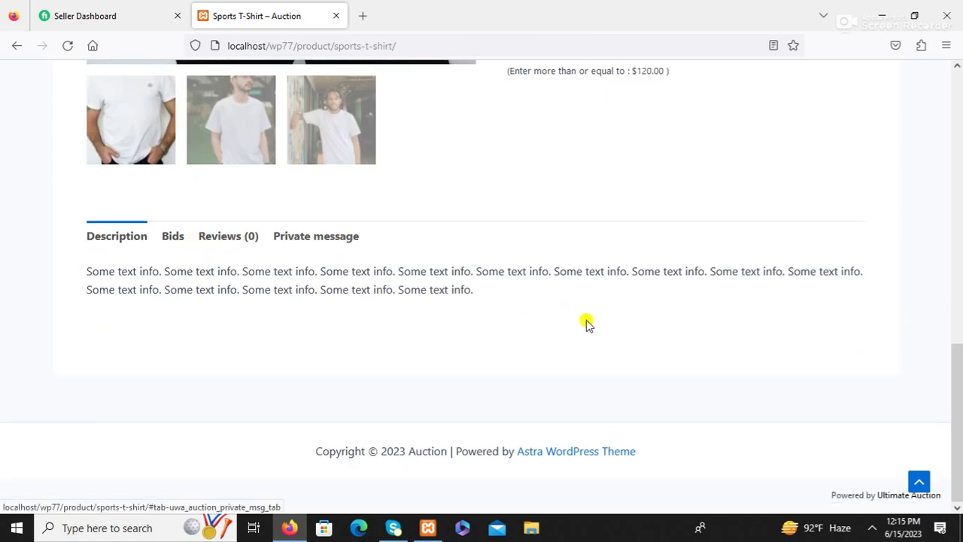
scroll(591, 323, "up", 4)
scroll(568, 326, "up", 2)
scroll(527, 328, "down", 3)
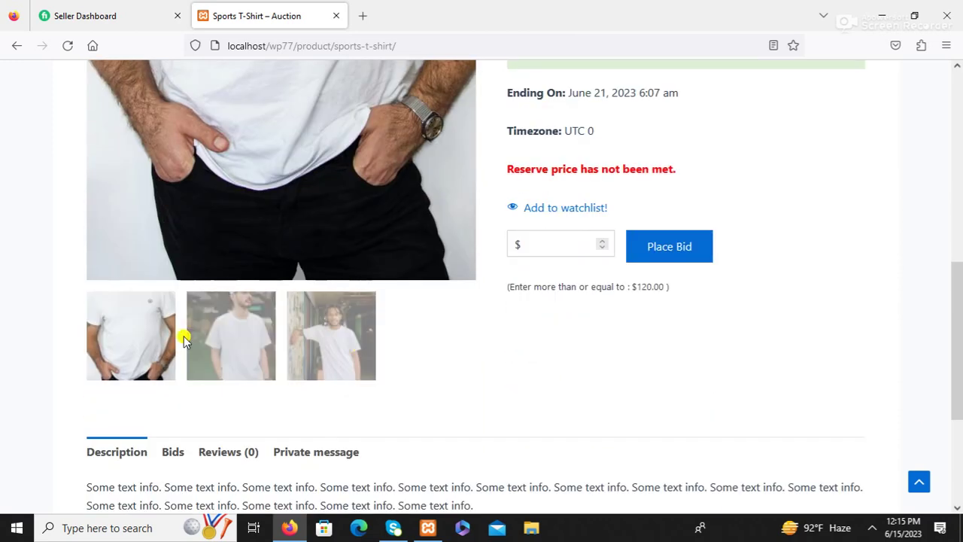
left_click(346, 338)
scroll(516, 351, "up", 4)
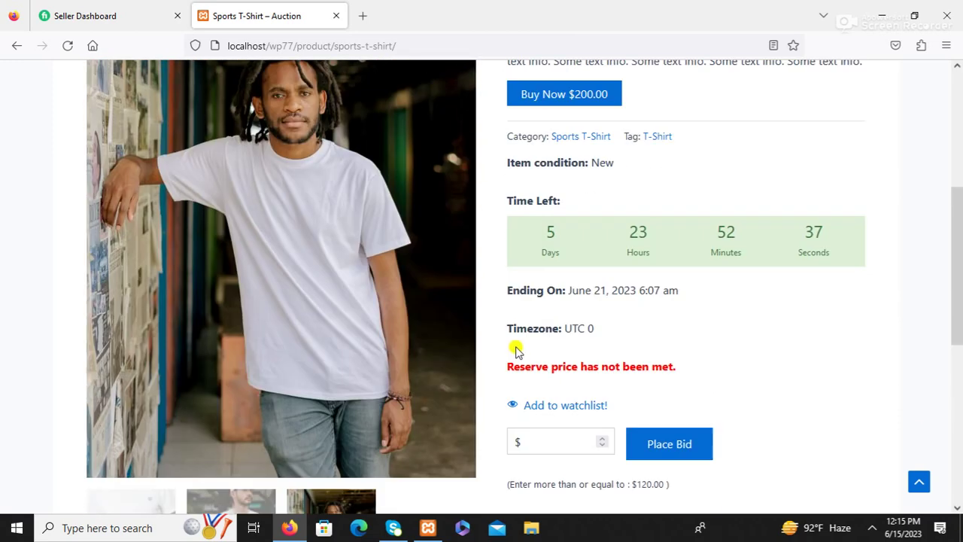
scroll(517, 350, "down", 3)
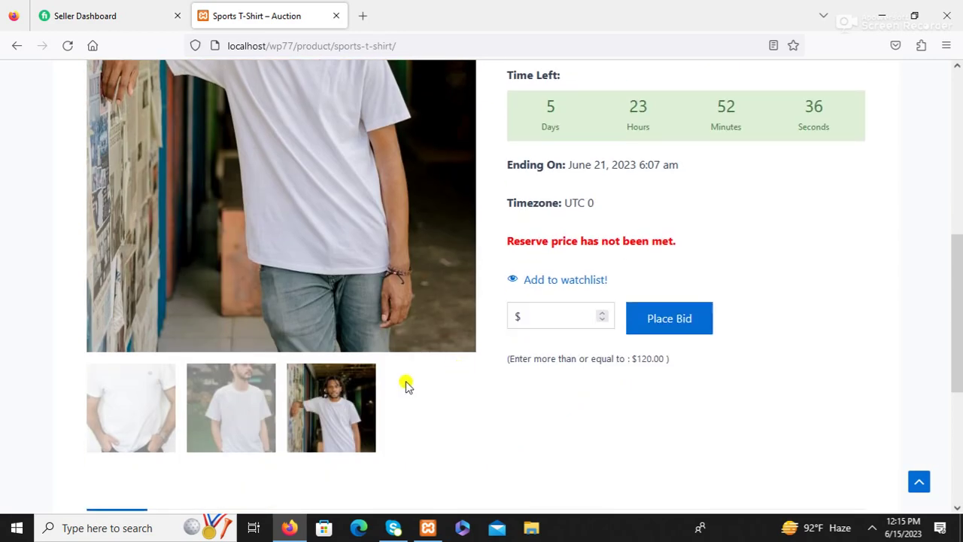
left_click(223, 414)
scroll(548, 388, "up", 4)
scroll(548, 384, "down", 3)
left_click(151, 451)
scroll(579, 407, "up", 5)
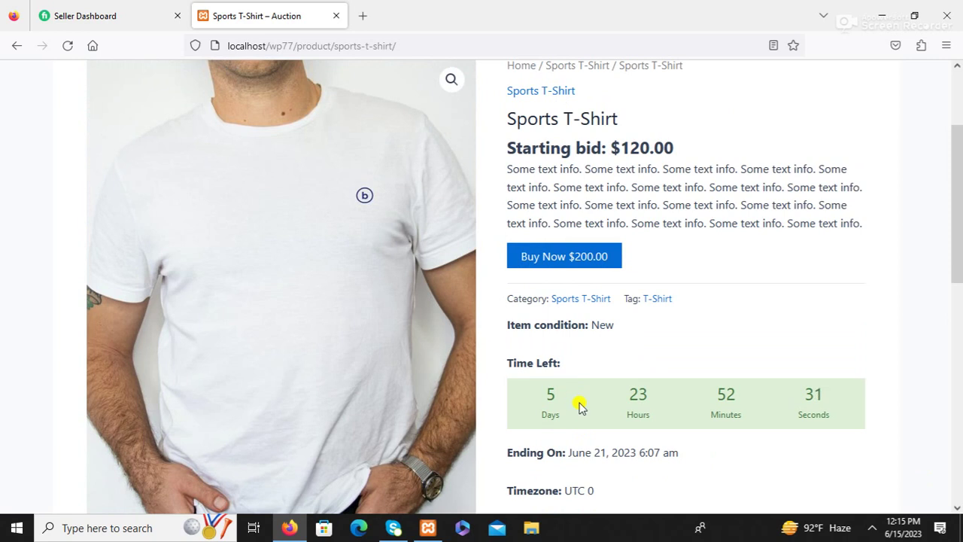